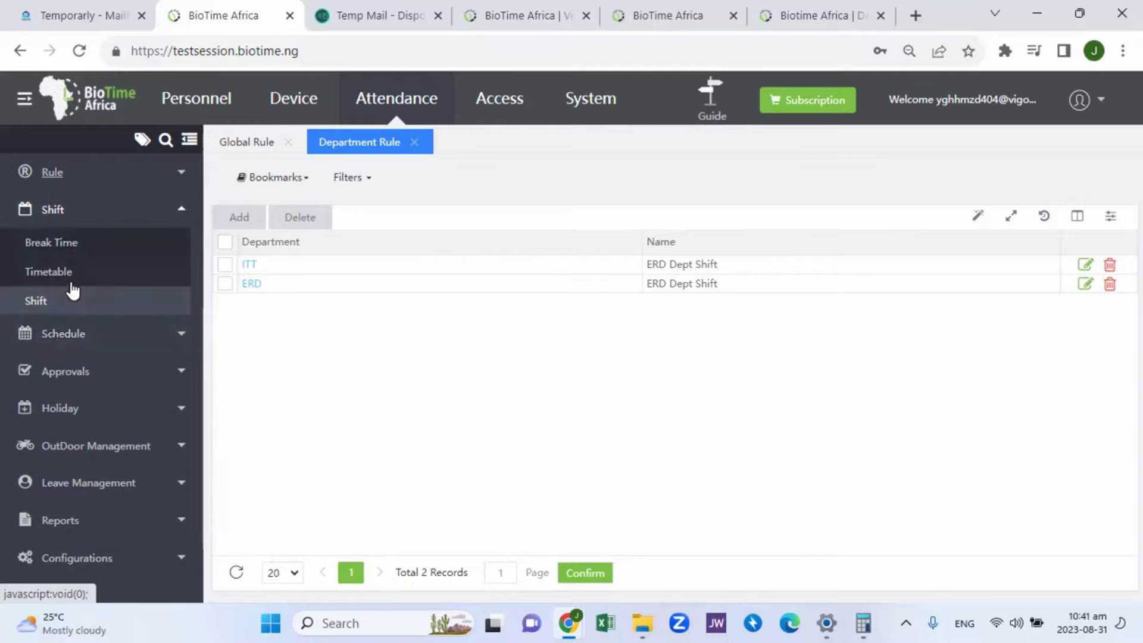
Start a new break time entry in the Attendance shift settings and name it Test Break
left_click(62, 250)
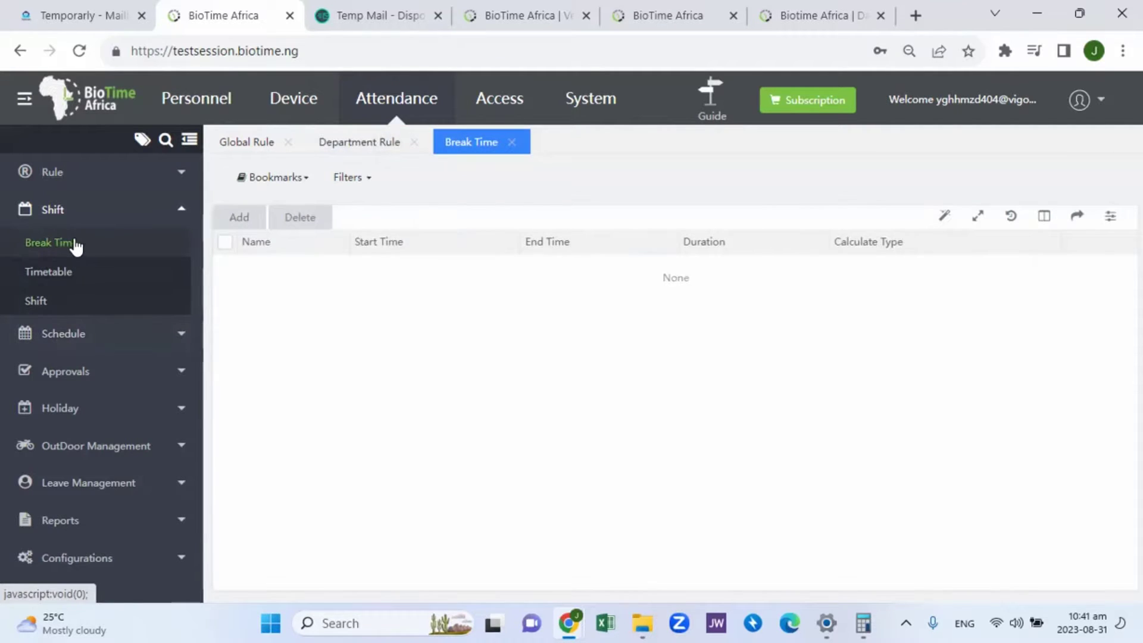
left_click(246, 220)
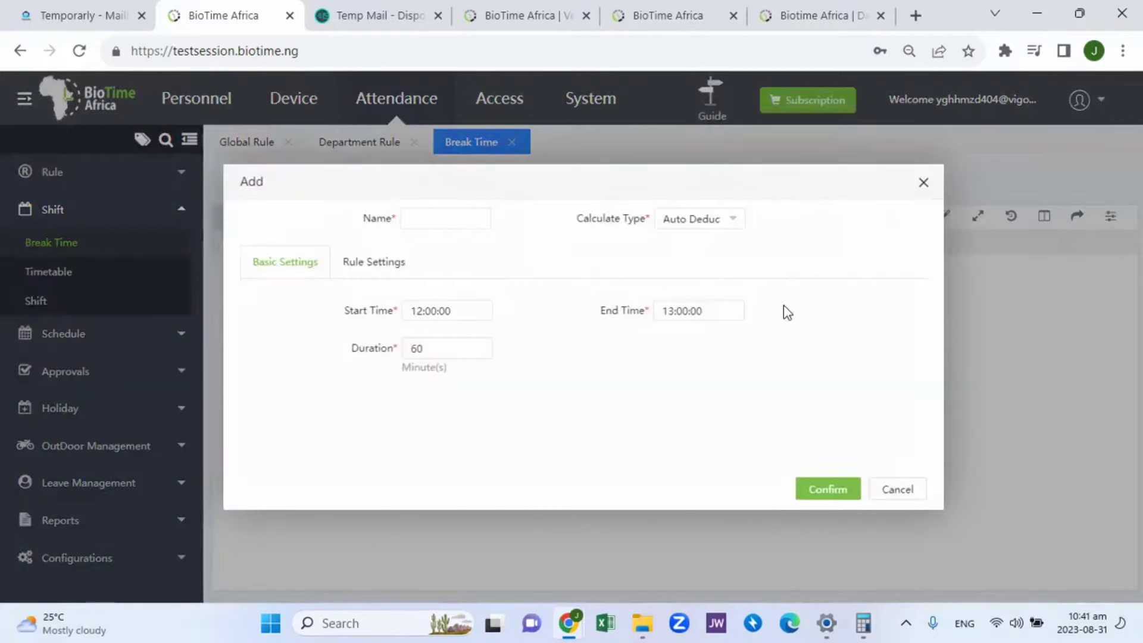
left_click(713, 221)
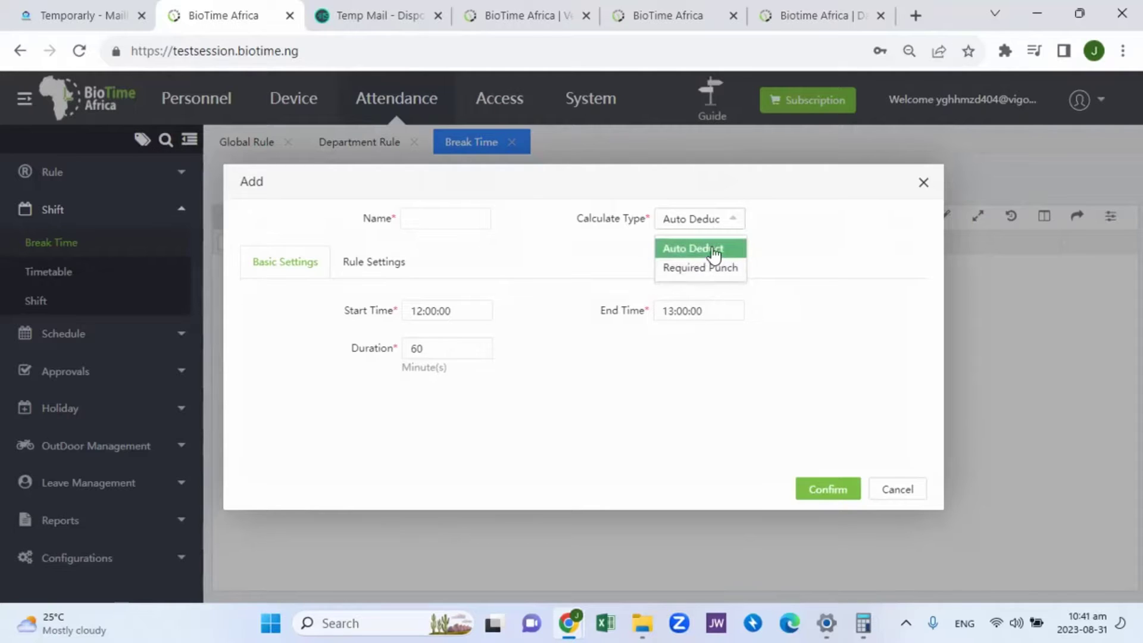
left_click(869, 256)
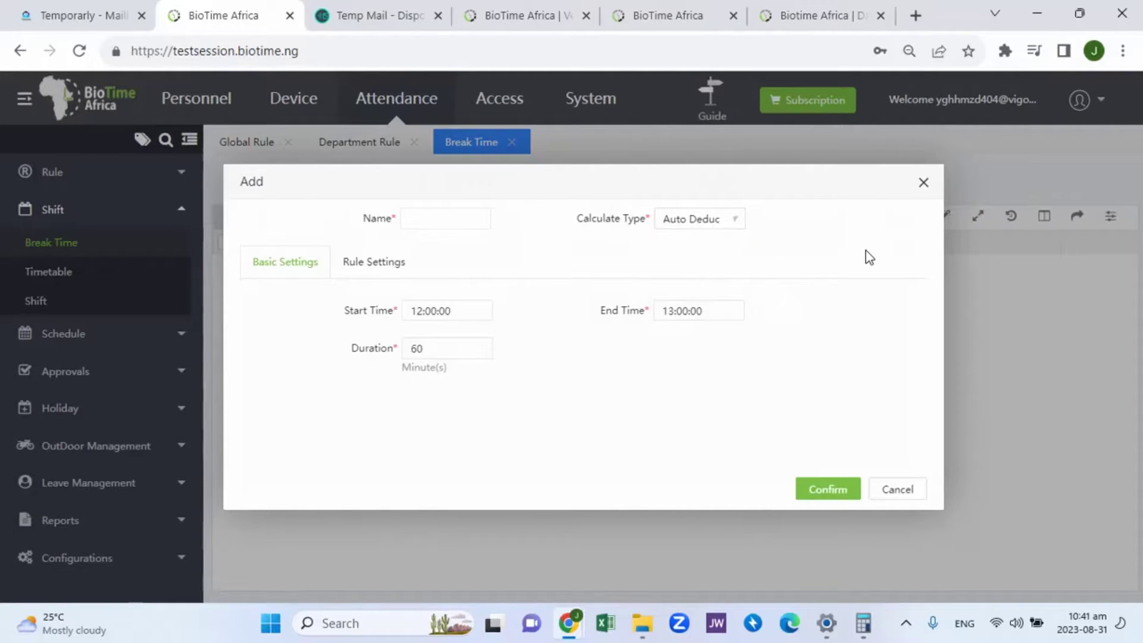
left_click(460, 215)
type("Test")
type("Break")
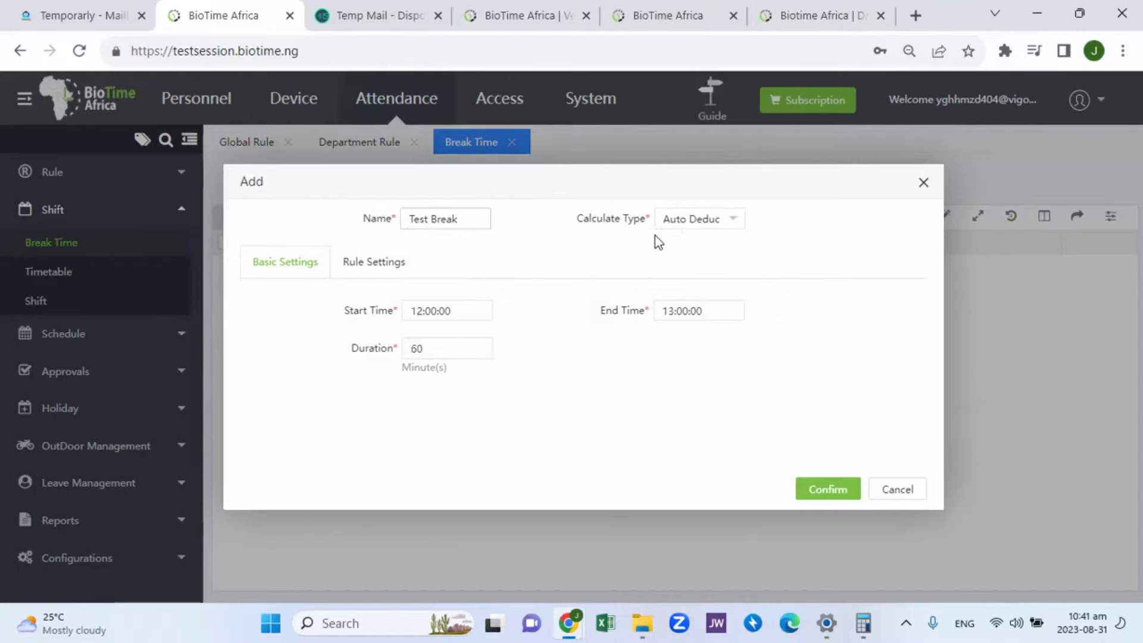
Try the Required Punch calculate type to view its punch settings, and return the break to Auto Deduct
left_click(730, 224)
left_click(723, 221)
left_click(724, 266)
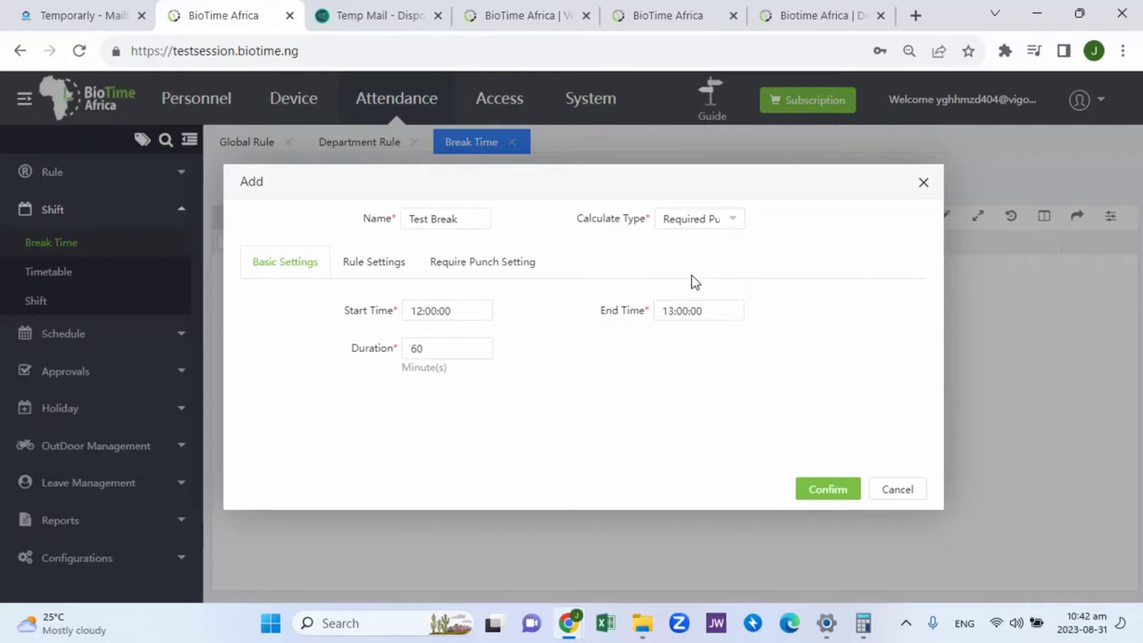
left_click(477, 269)
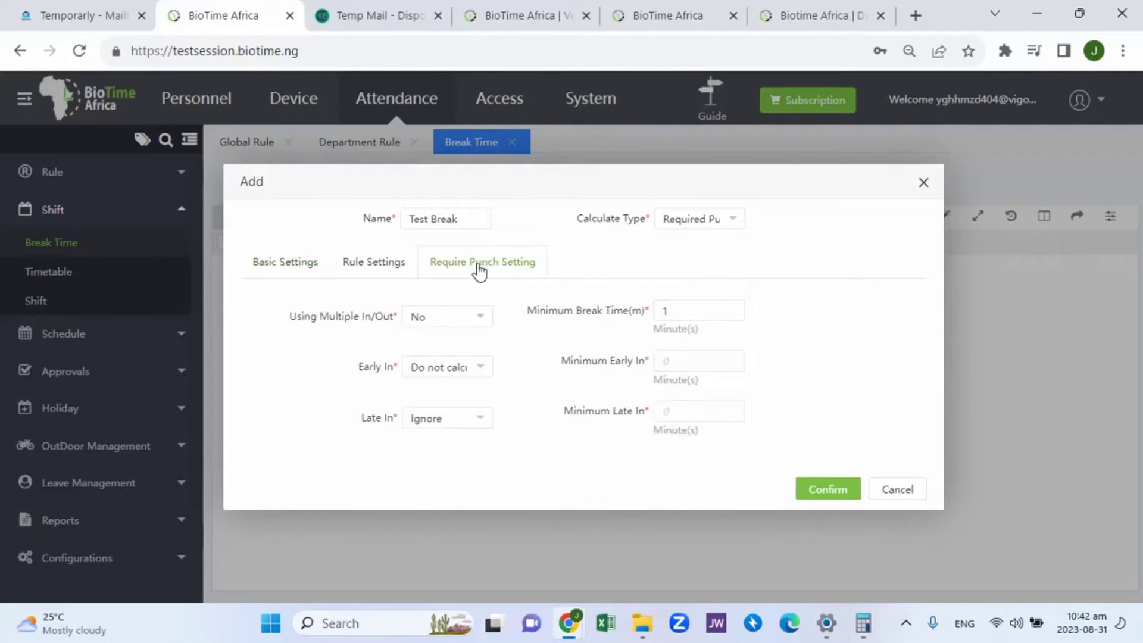
left_click(691, 220)
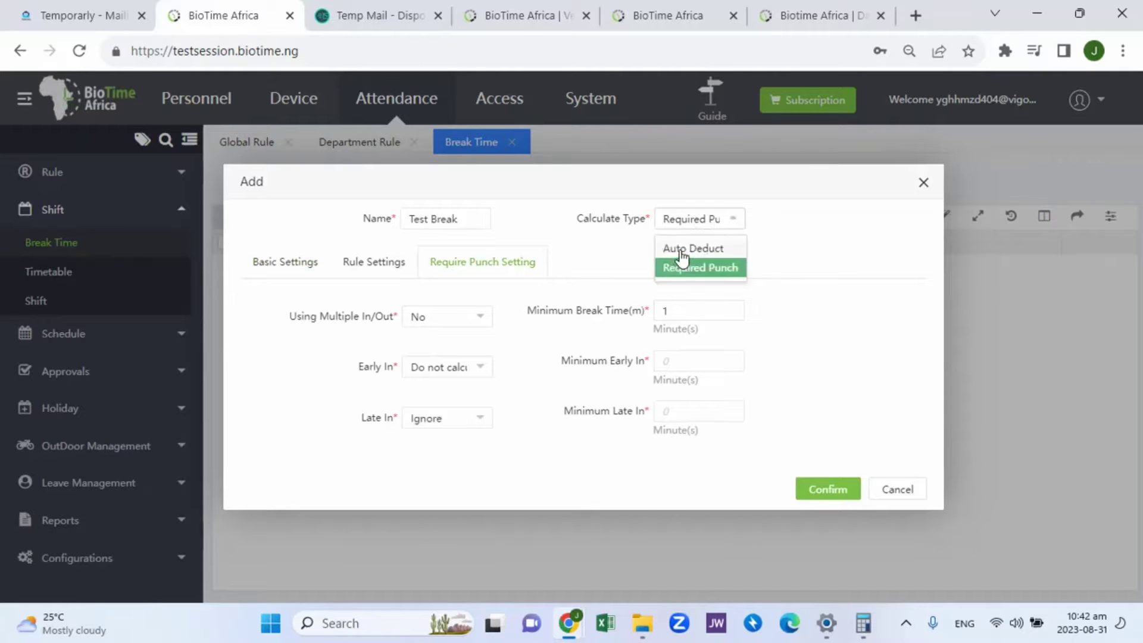
left_click(683, 250)
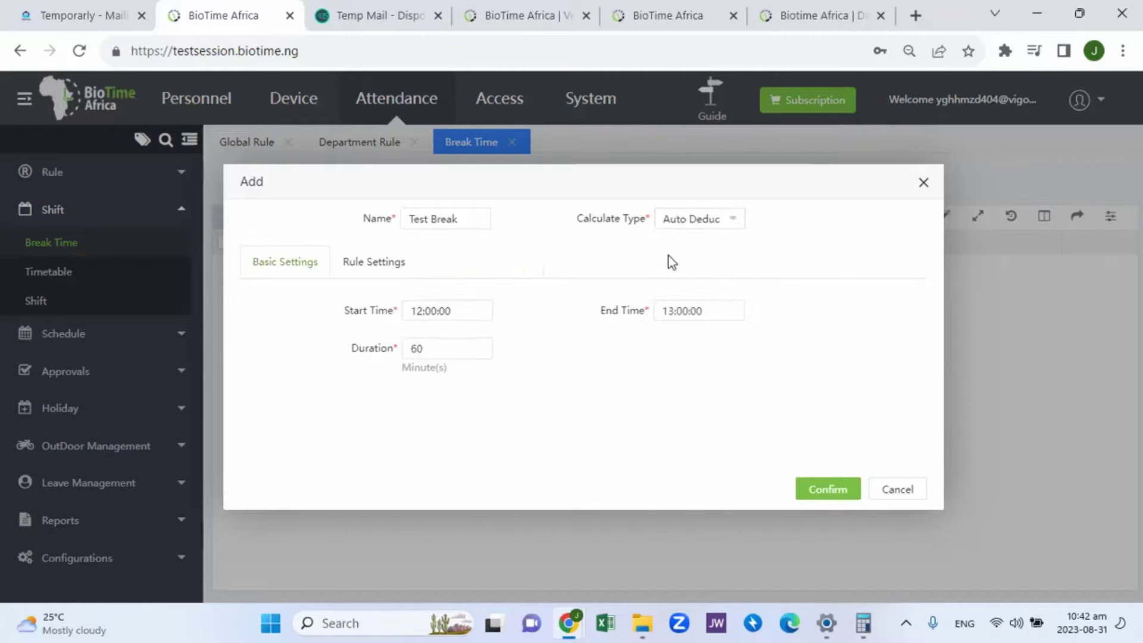
Review the break's duplicate punch period and punch state type options, keeping Rule Based and No selected
left_click(374, 265)
left_click(482, 325)
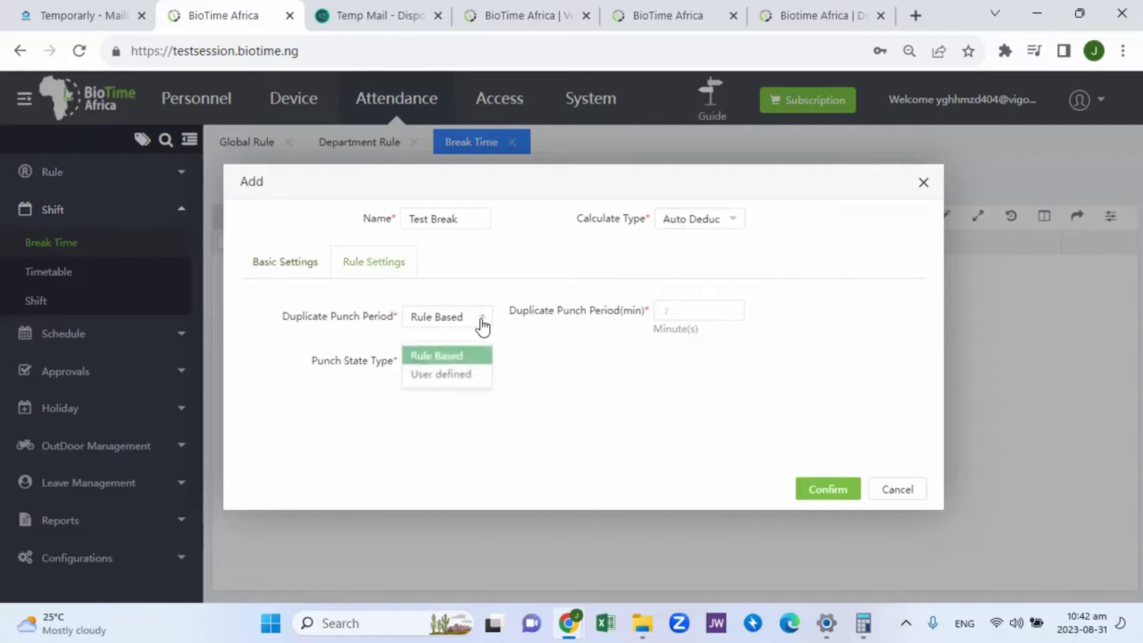
left_click(448, 351)
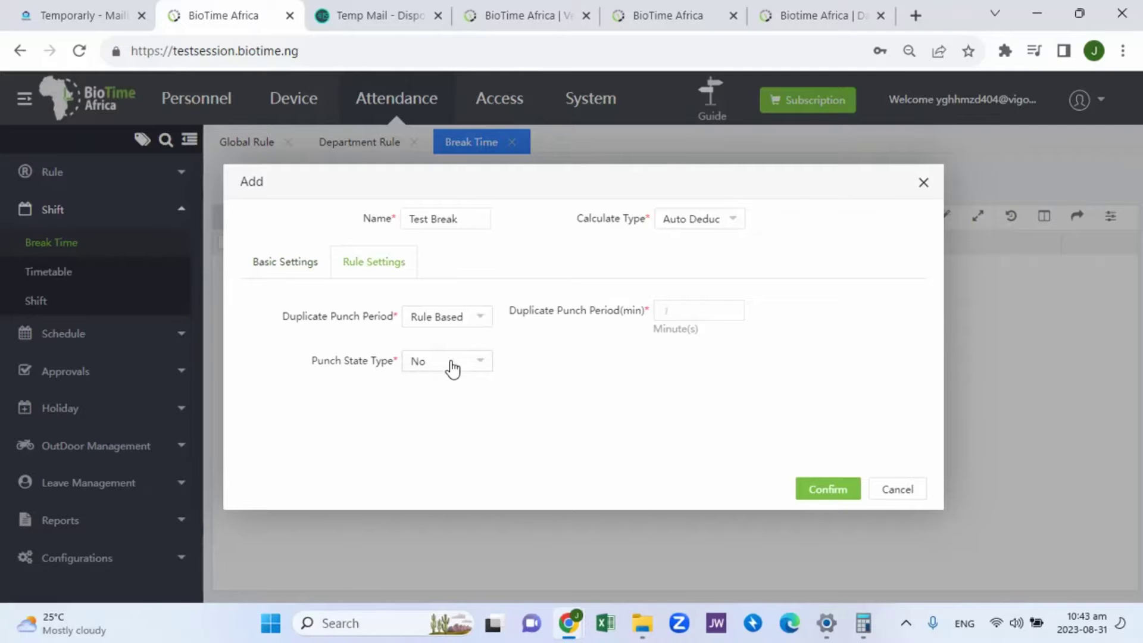
left_click(452, 364)
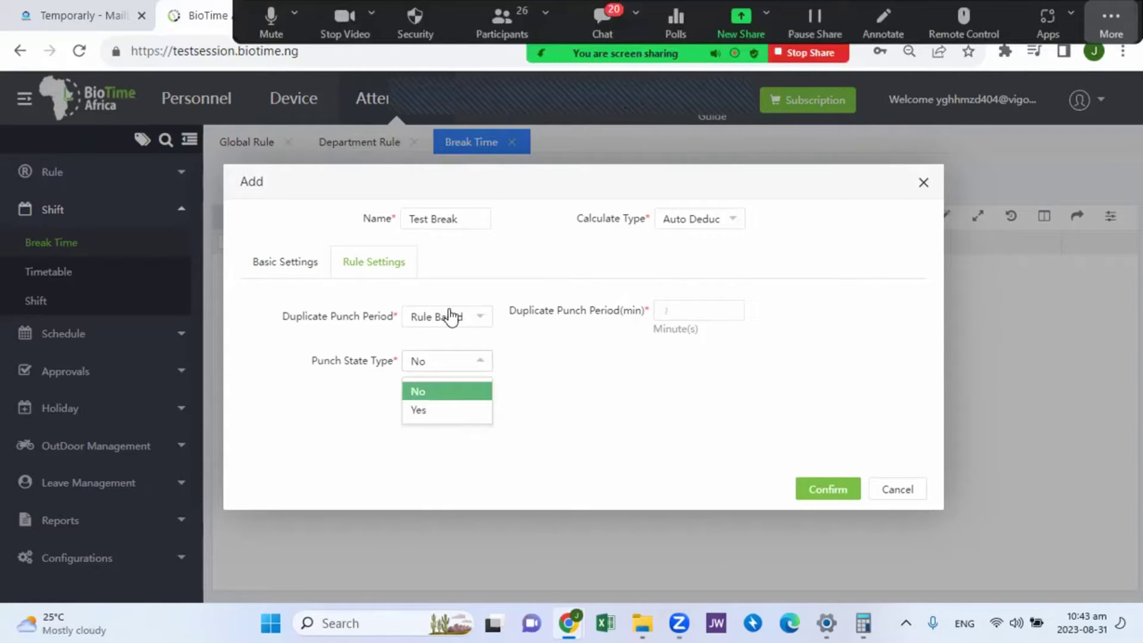
left_click(444, 365)
left_click(444, 364)
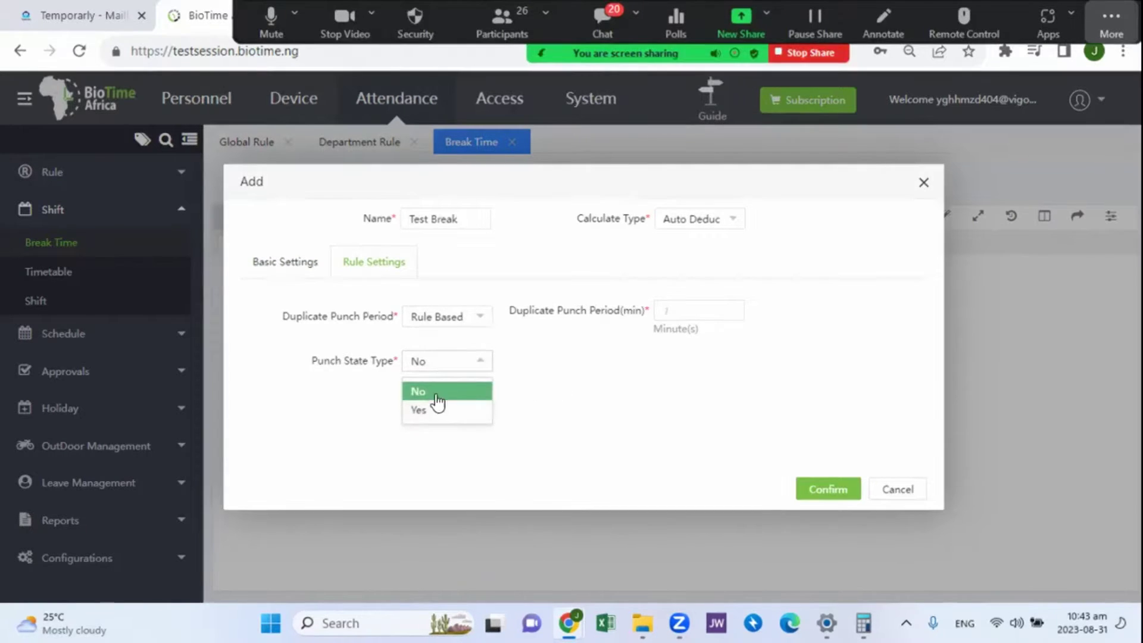
left_click(436, 393)
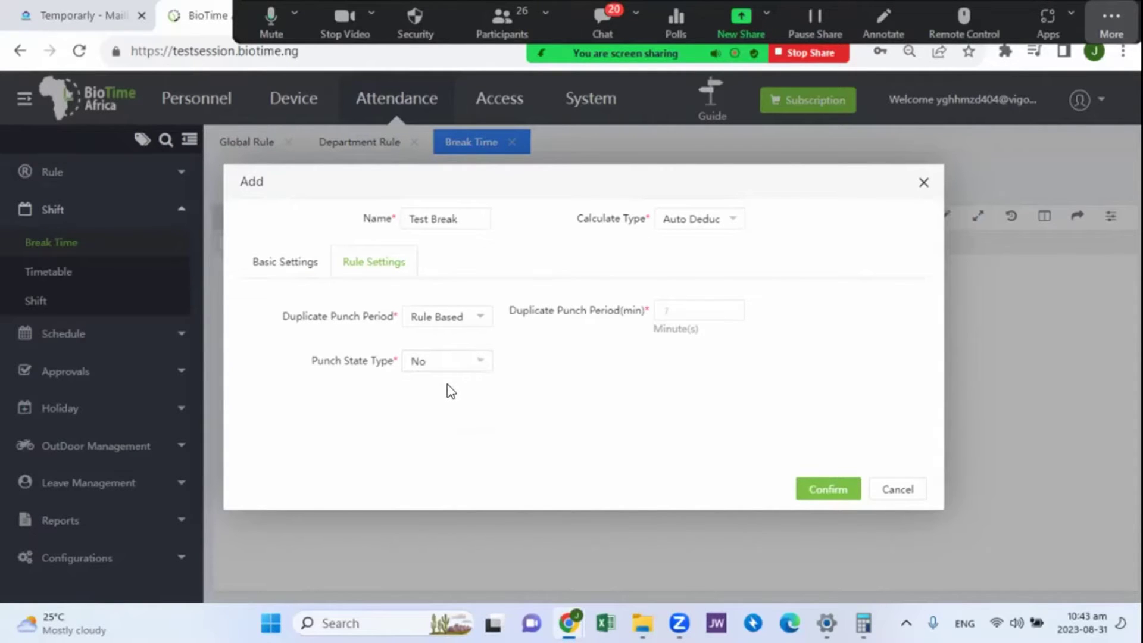
Set the calculate type to Required Punch and the punch state type to Yes, keeping the duplicate punch period Rule Based
left_click(700, 224)
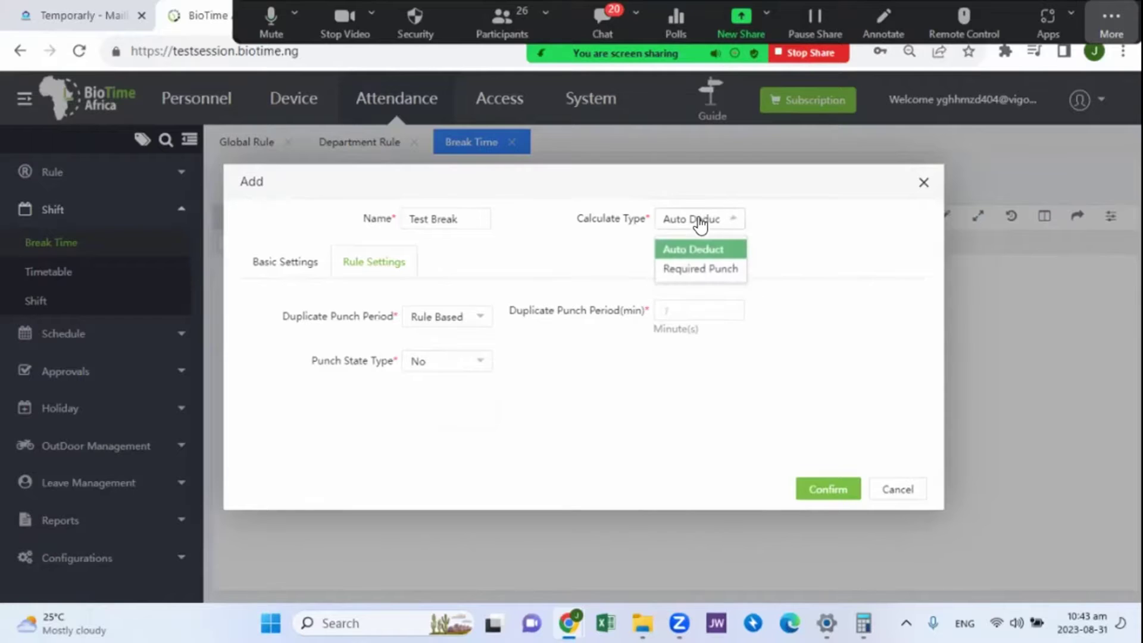
left_click(697, 267)
left_click(451, 365)
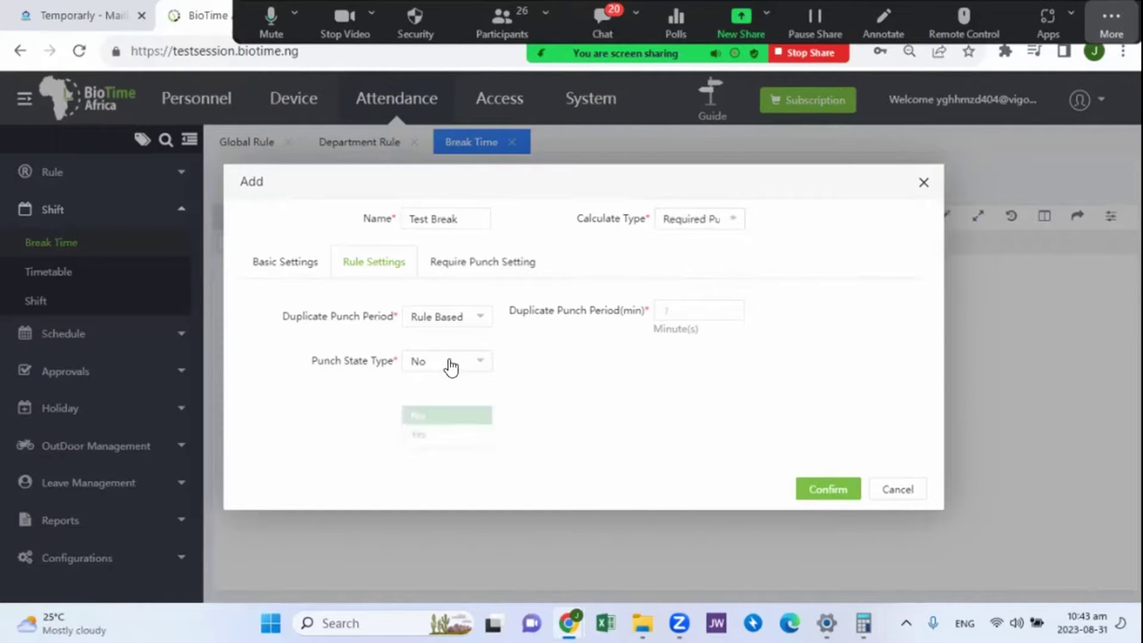
left_click(437, 412)
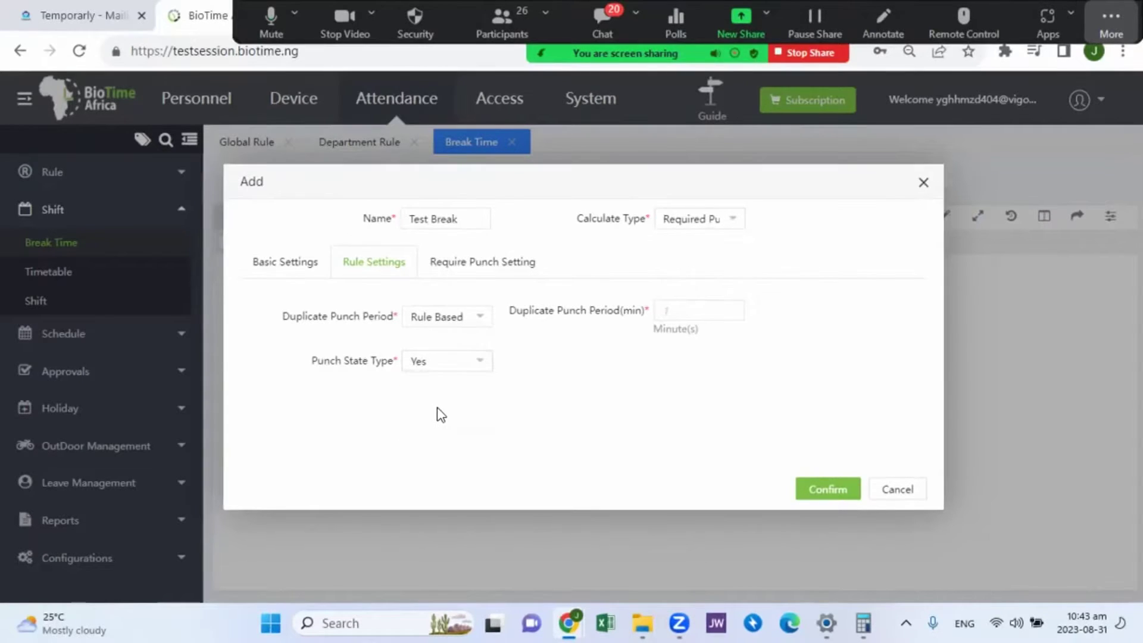
left_click(438, 322)
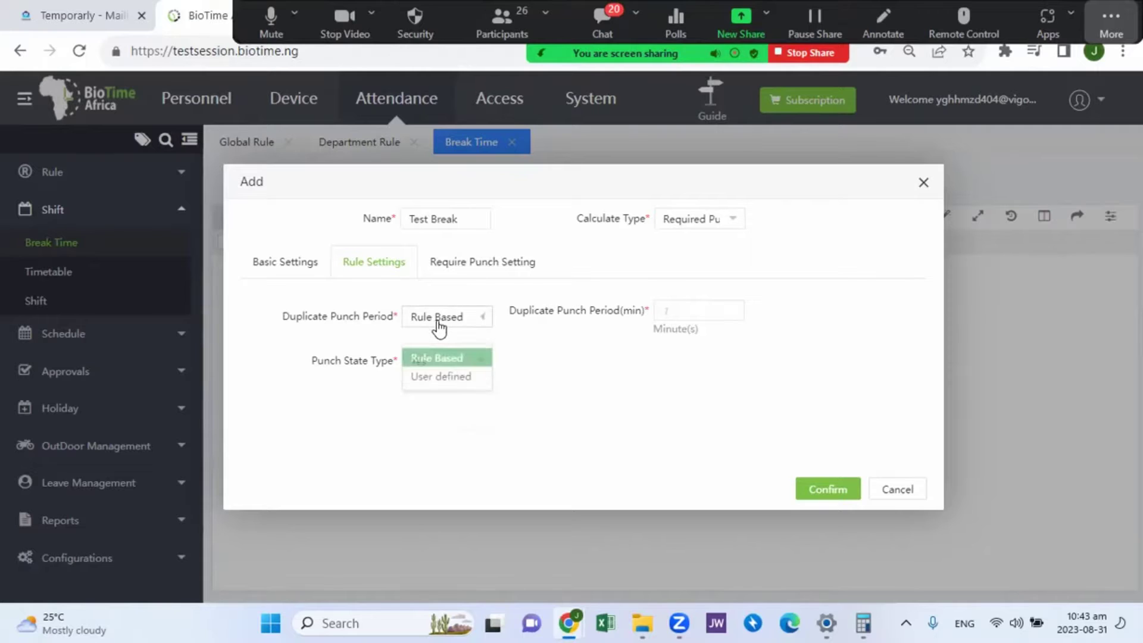
left_click(451, 350)
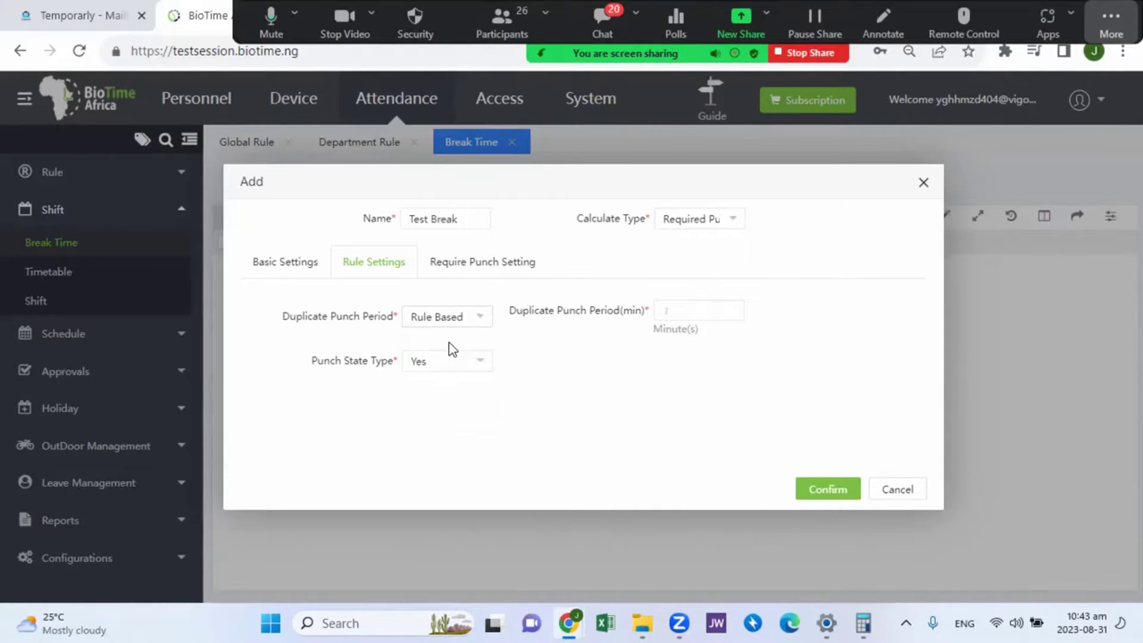
In the required punch settings, set Using Multiple In/Out to Yes and the minimum break time to 20 minutes
left_click(471, 265)
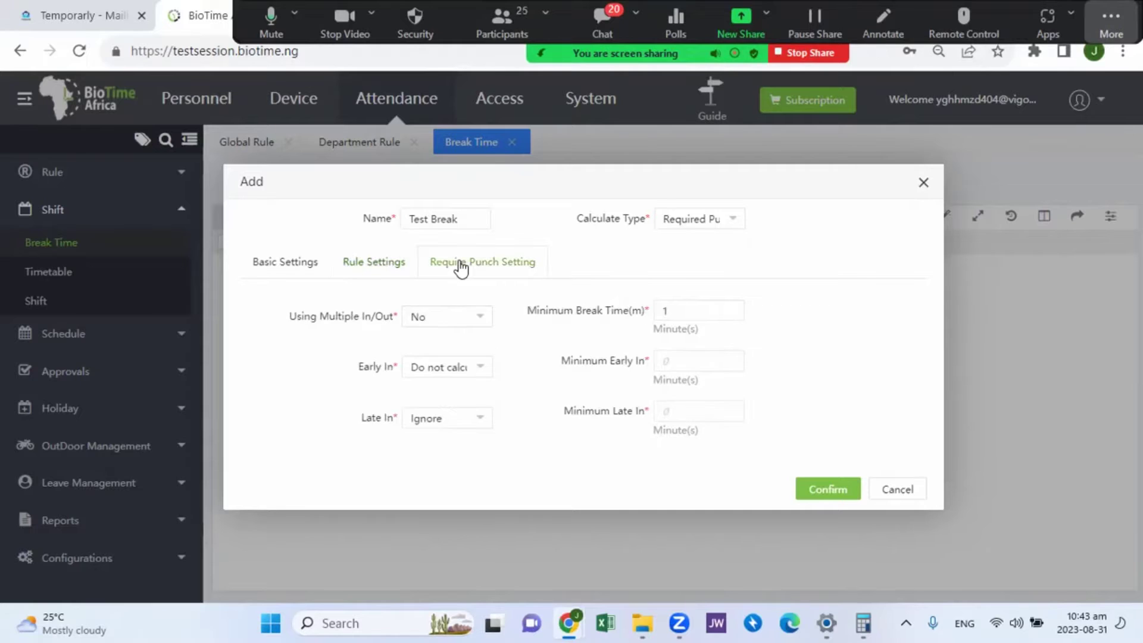
left_click(457, 322)
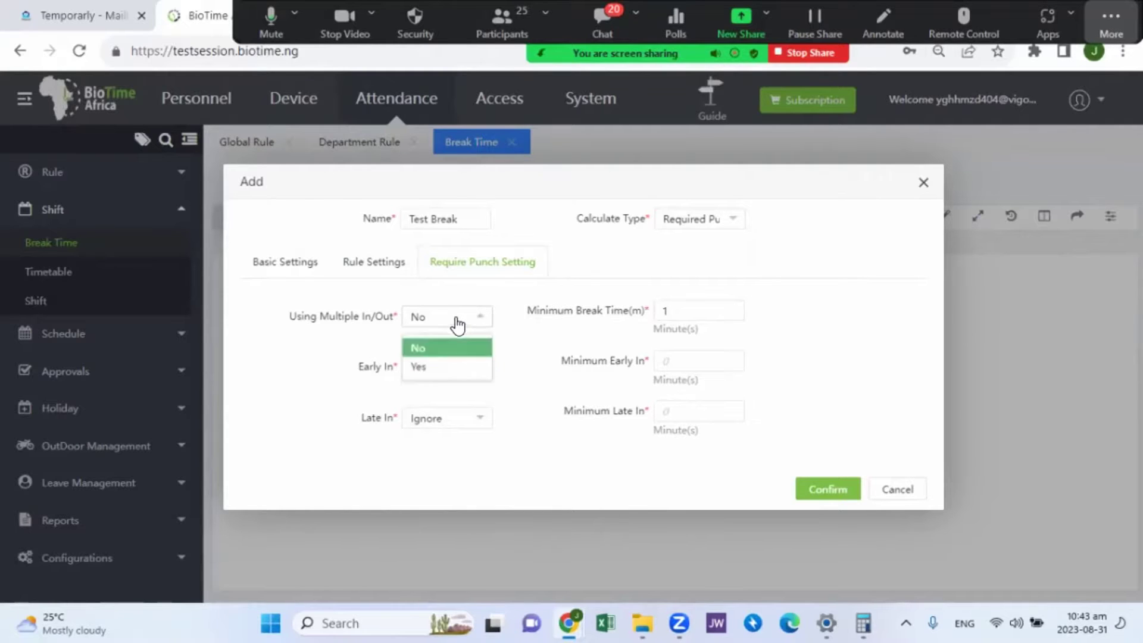
left_click(441, 367)
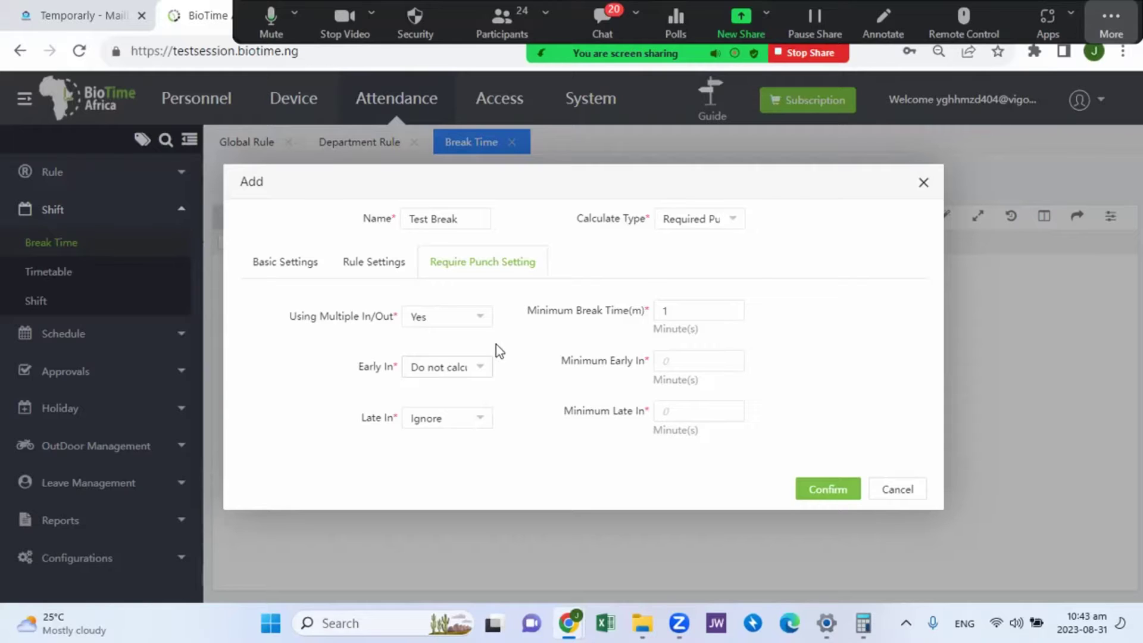
left_click(685, 310)
key("BackSpace")
type("10")
key("BackSpace")
key("BackSpace")
type("20")
Review the Early In calculation options and leave Do not calculate selected
left_click(451, 369)
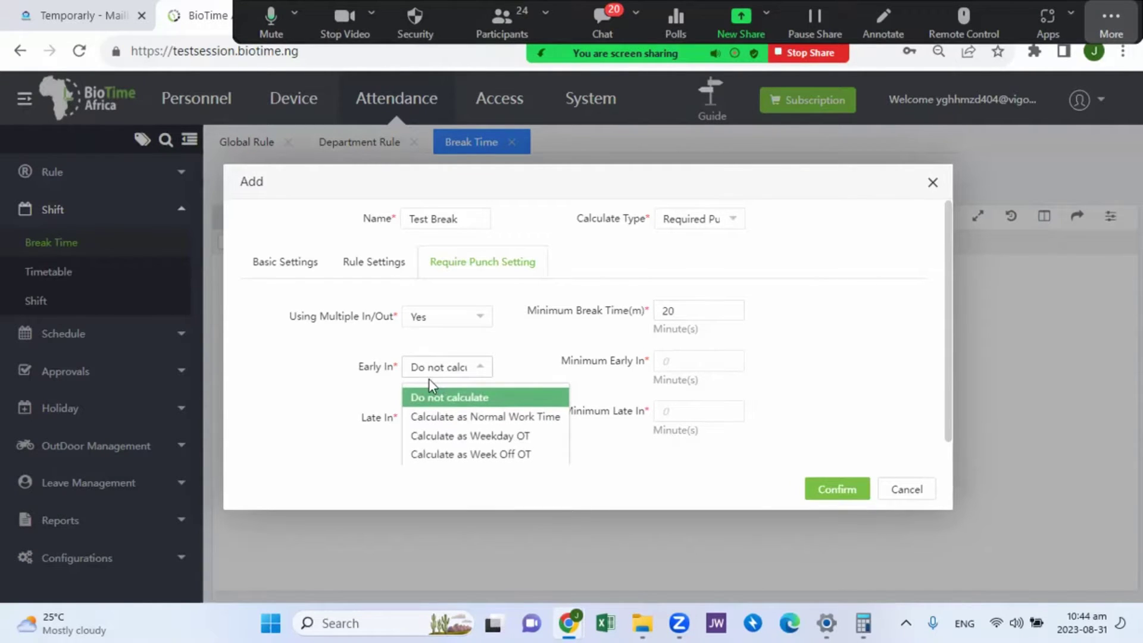
left_click(331, 381)
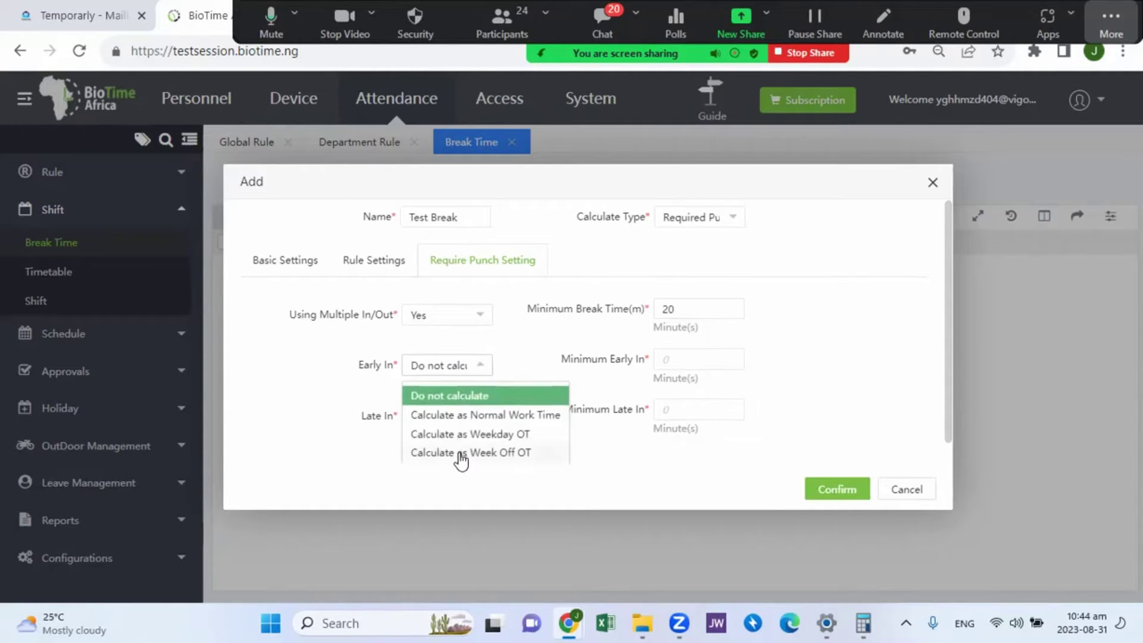
scroll(459, 459, "down", 1)
left_click(467, 373)
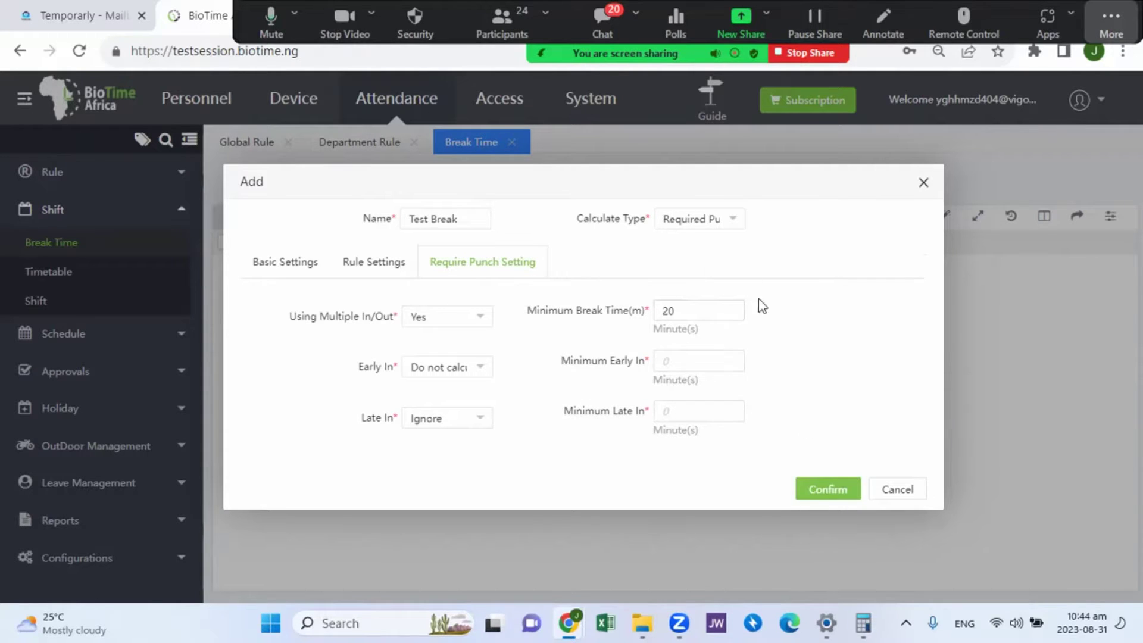
Set the Test Break calculate type to Auto Deduct and save the break time
left_click(694, 220)
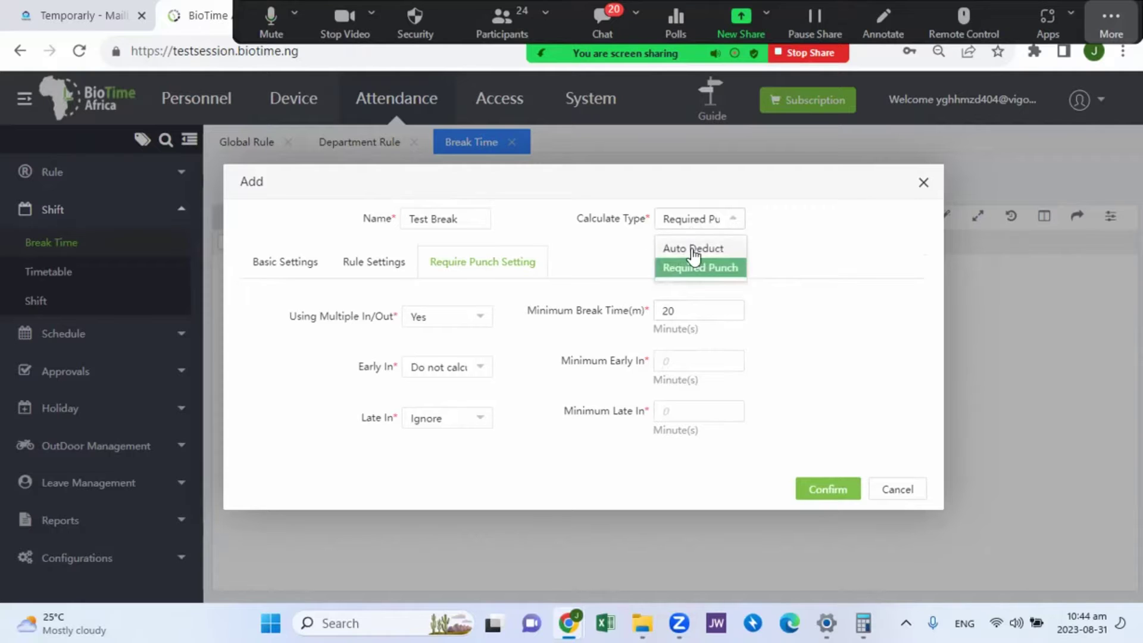
left_click(692, 247)
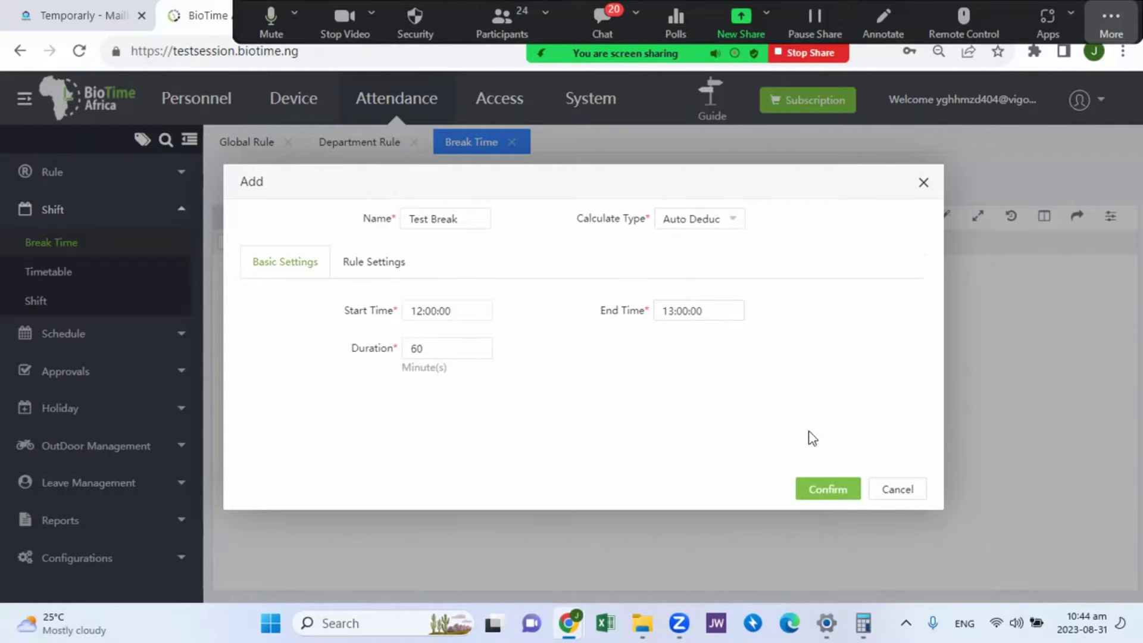
left_click(826, 496)
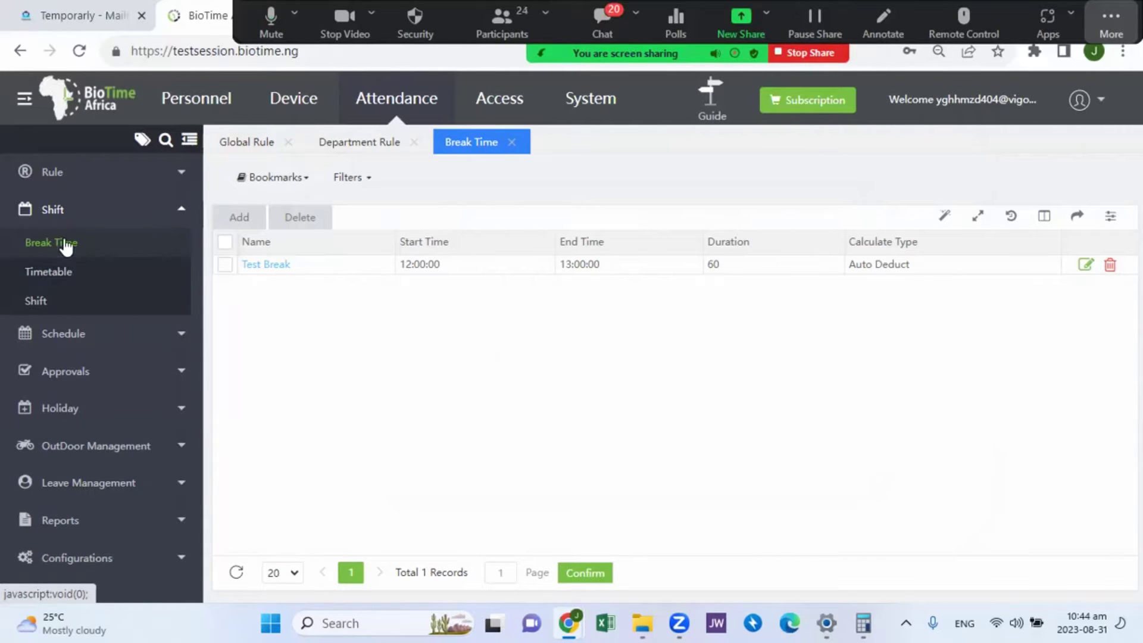
Start a new normal timetable and set its check-in time to 08:00:00
left_click(43, 276)
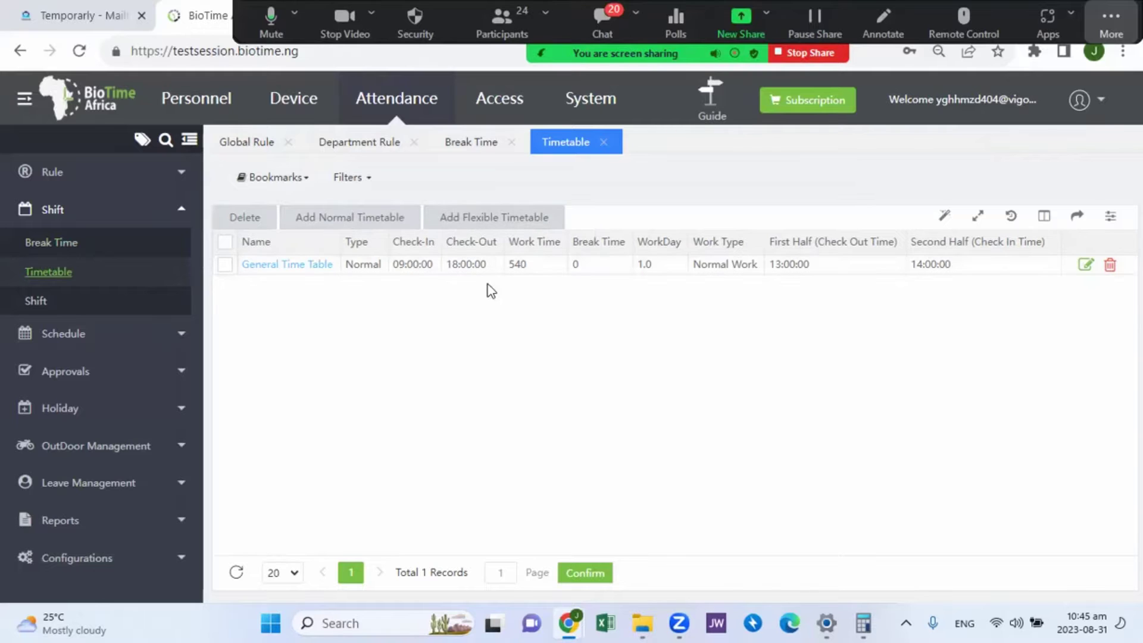
left_click(344, 217)
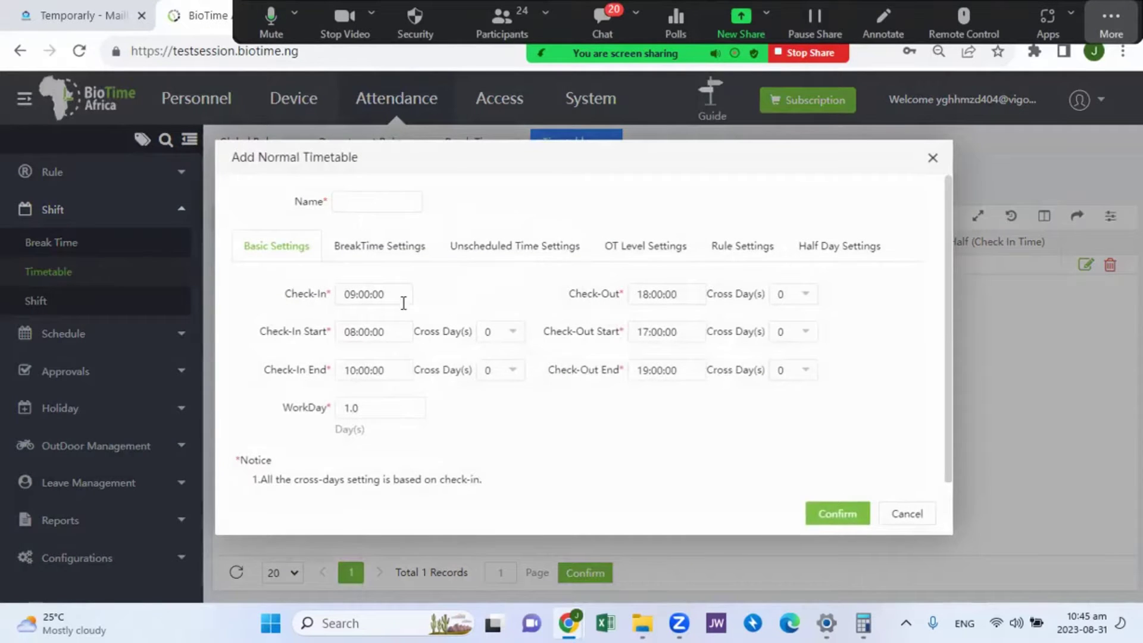
left_click(356, 294)
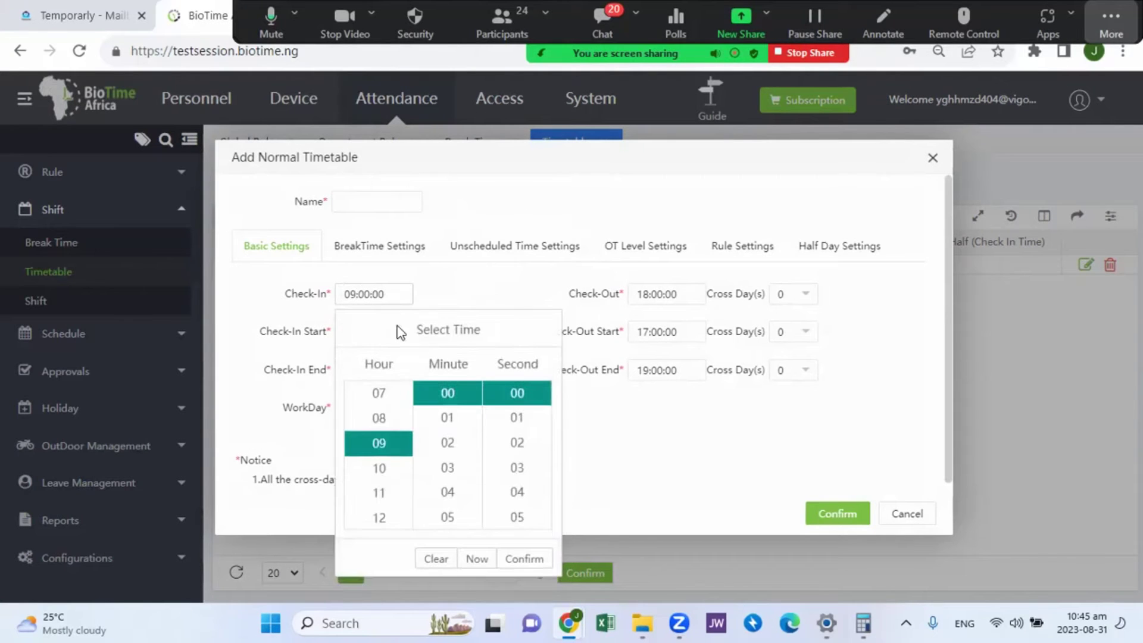
left_click(379, 426)
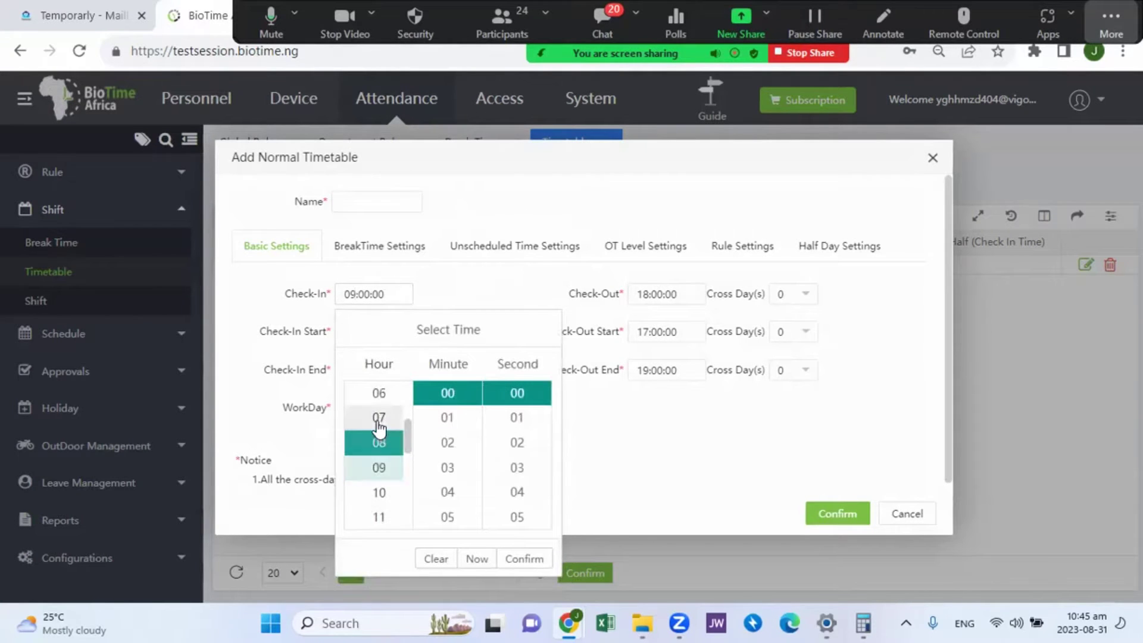
left_click(525, 559)
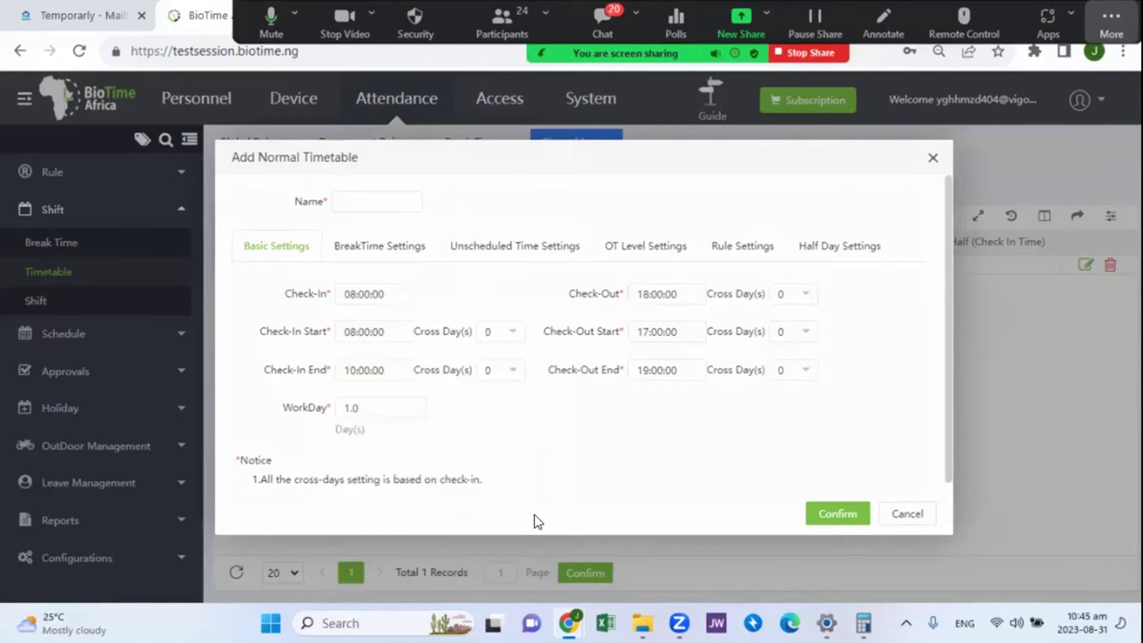
Set the check-in start time of the new timetable to 04:00:00
left_click(351, 330)
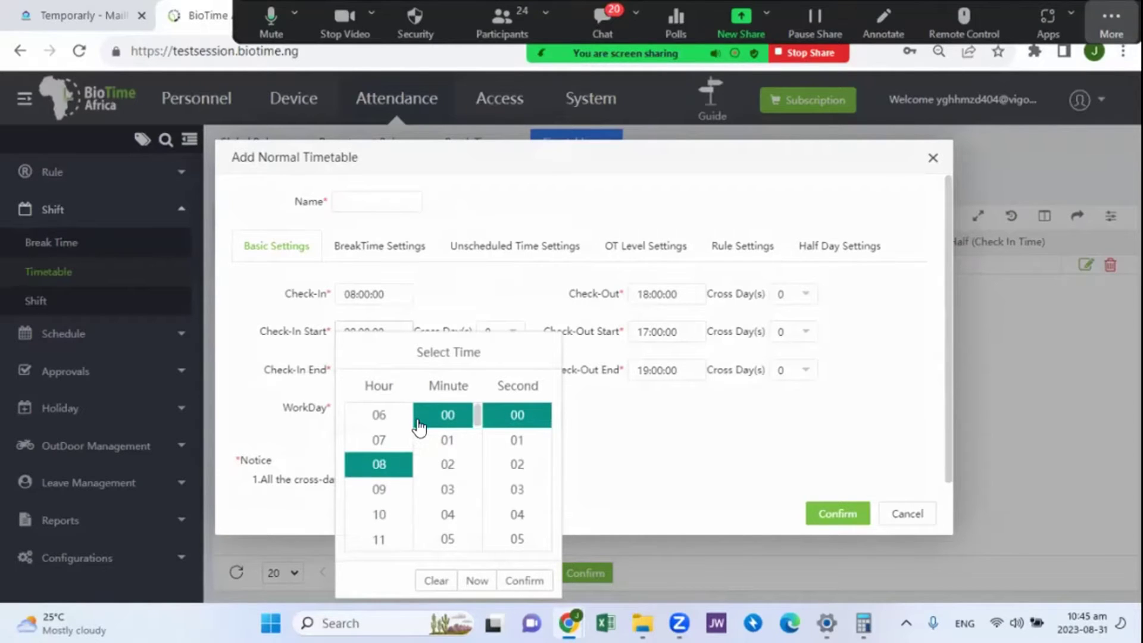
scroll(382, 426, "up", 3)
left_click(386, 440)
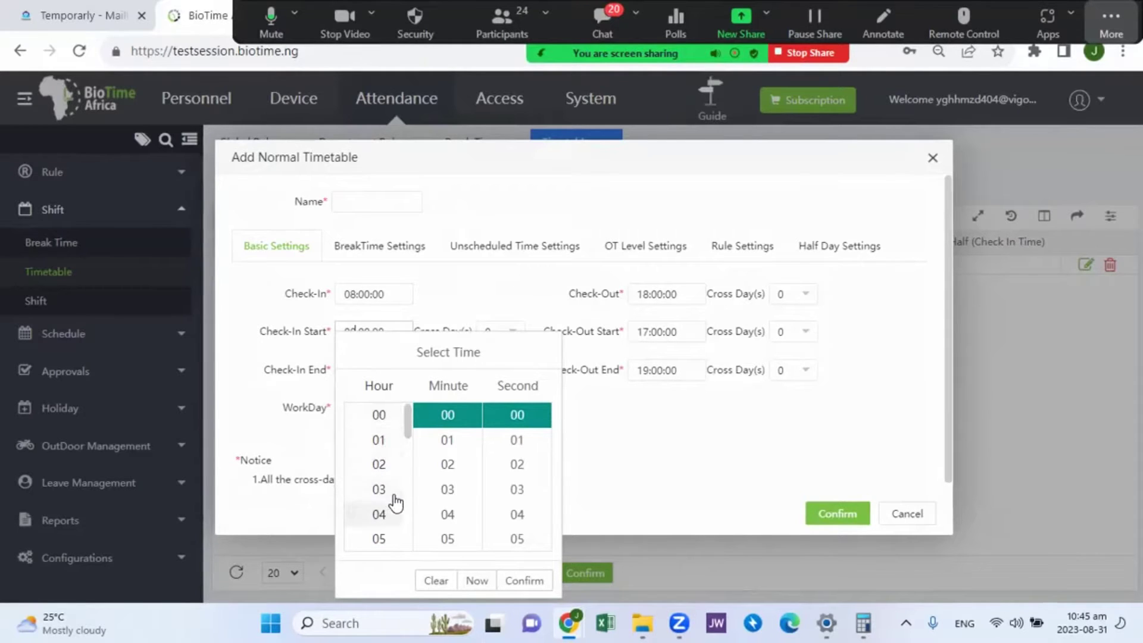
scroll(391, 498, "down", 2)
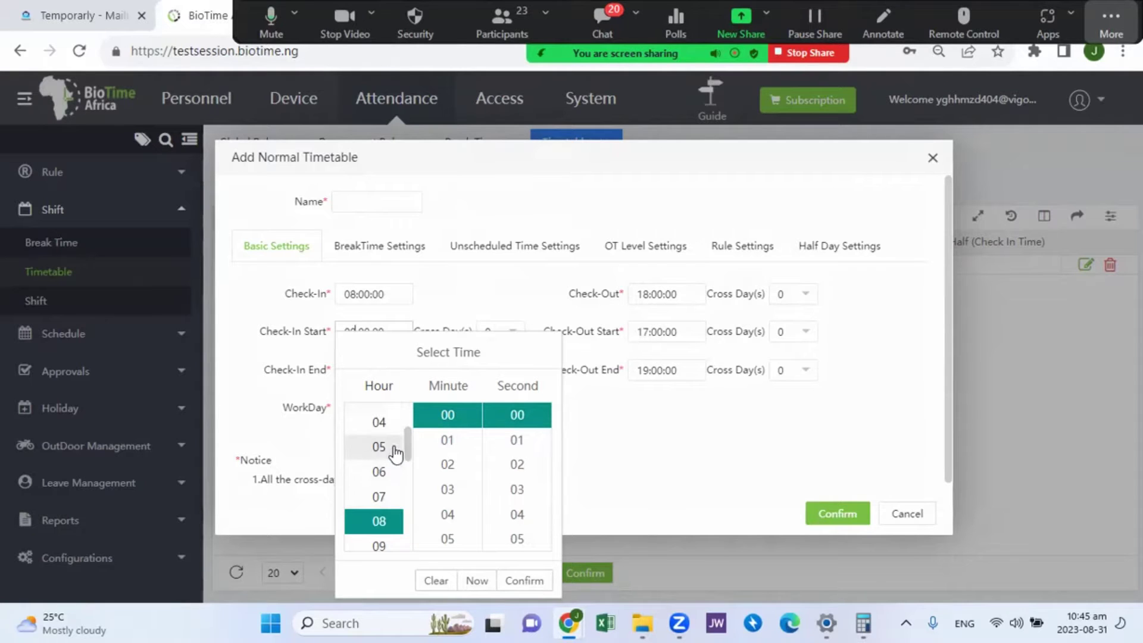
scroll(396, 454, "up", 2)
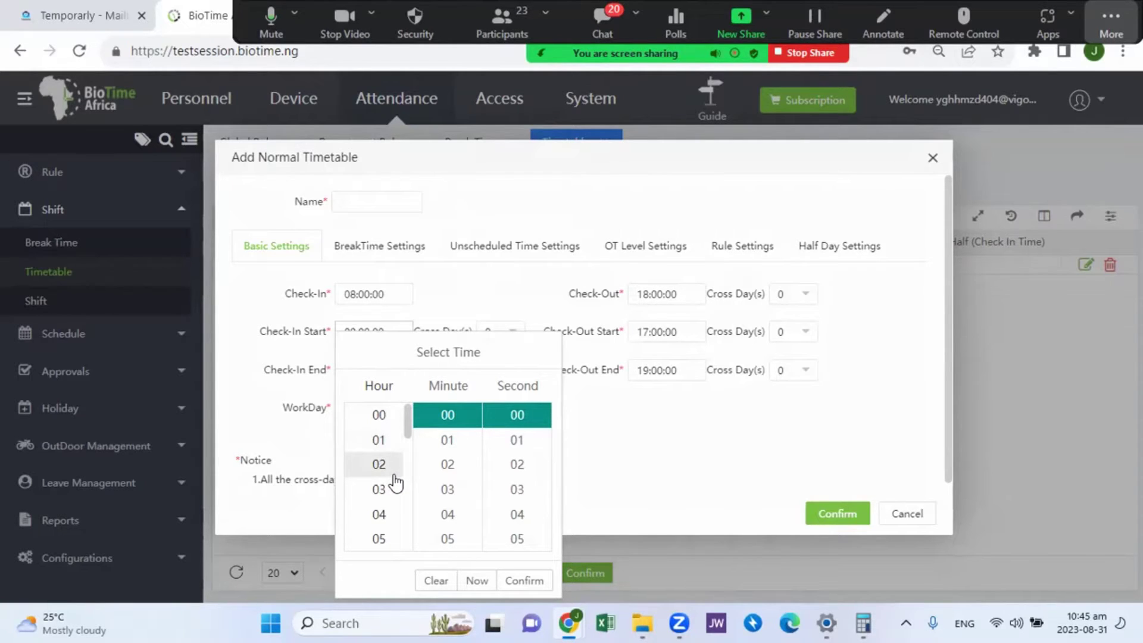
scroll(387, 488, "down", 2)
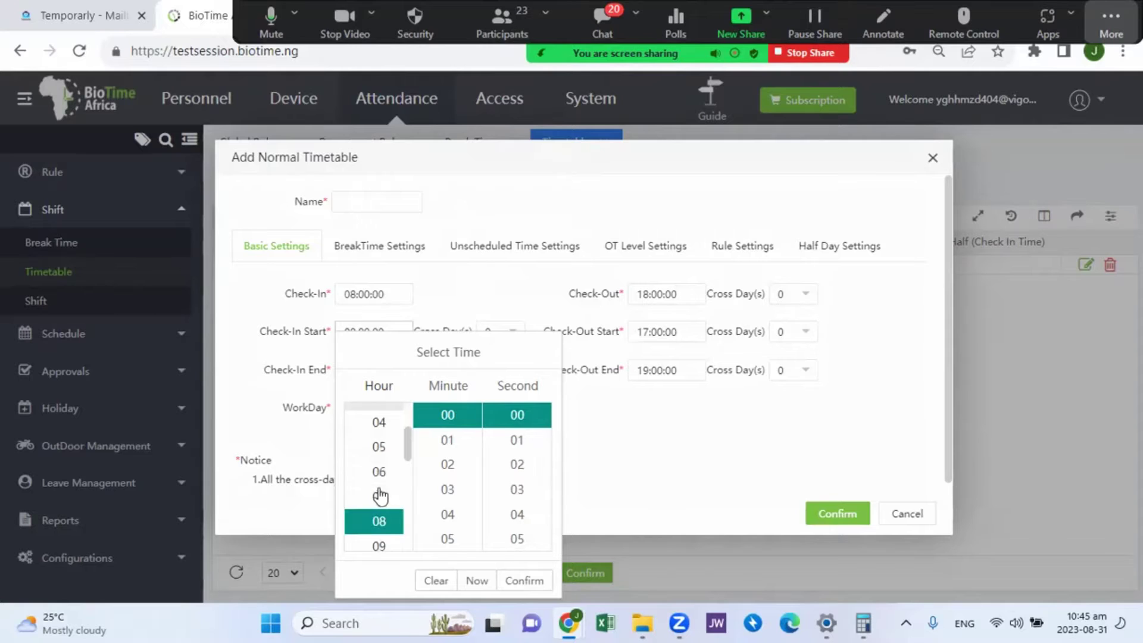
left_click(381, 454)
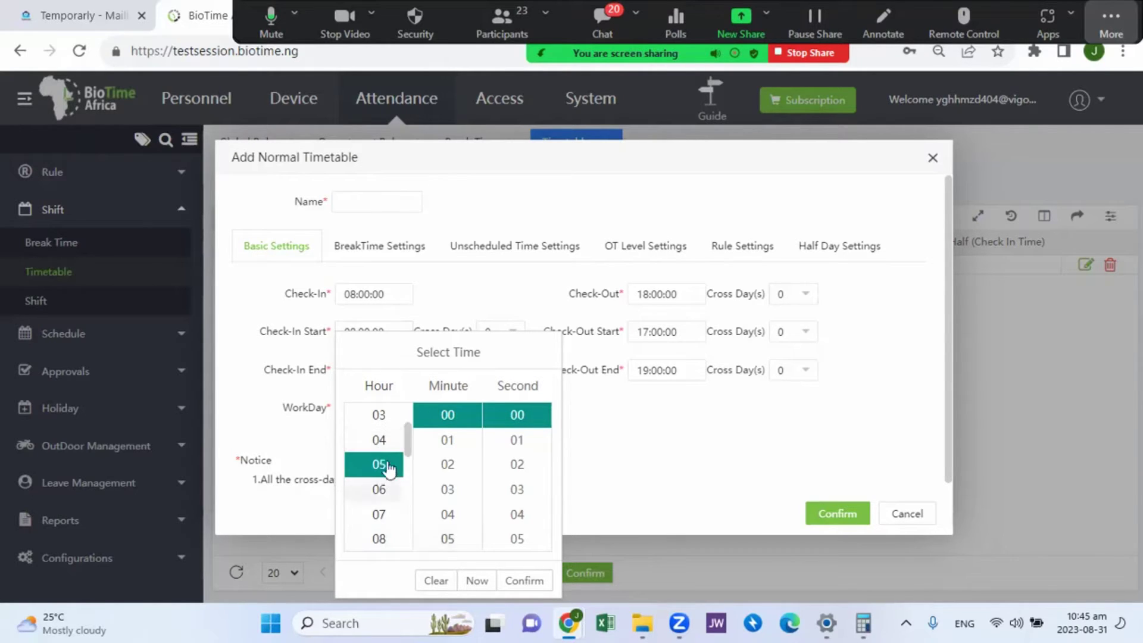
left_click(379, 440)
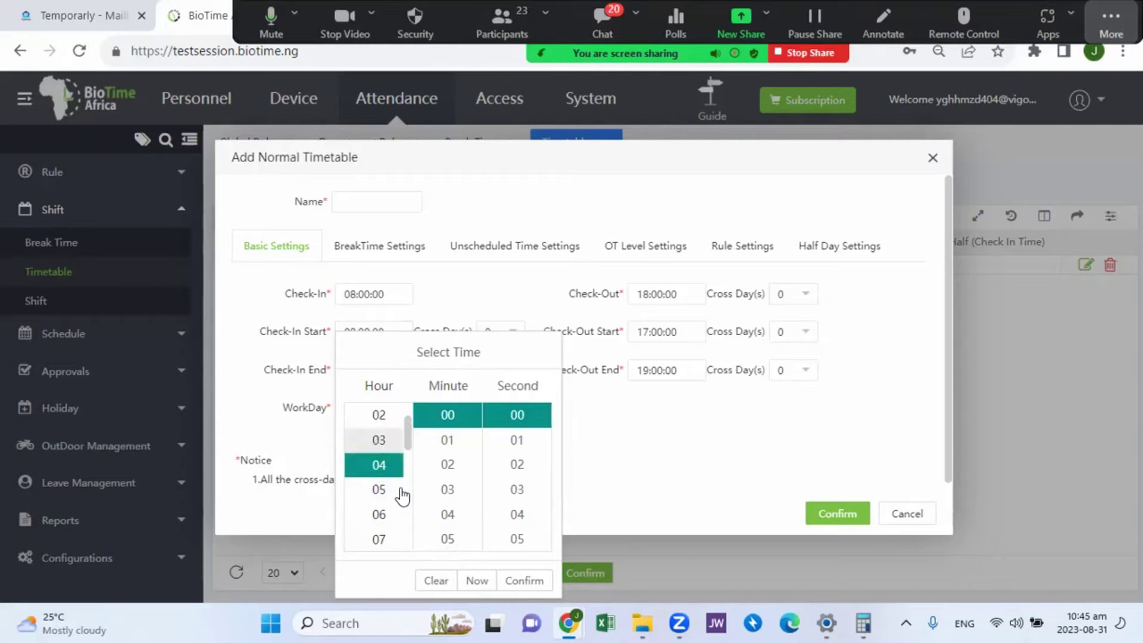
left_click(530, 581)
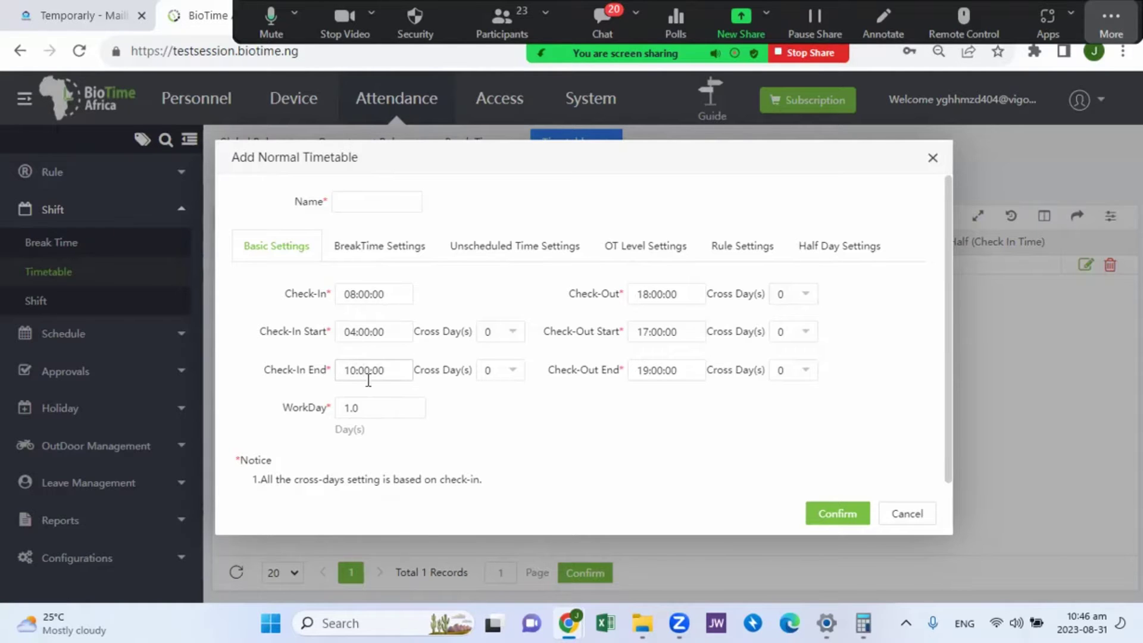
Change the check-in end time to 16:00:00
left_click(349, 371)
key("BackSpace")
left_click(399, 367)
left_click(345, 370)
key("Delete")
type("1")
key("BackSpace")
type("16")
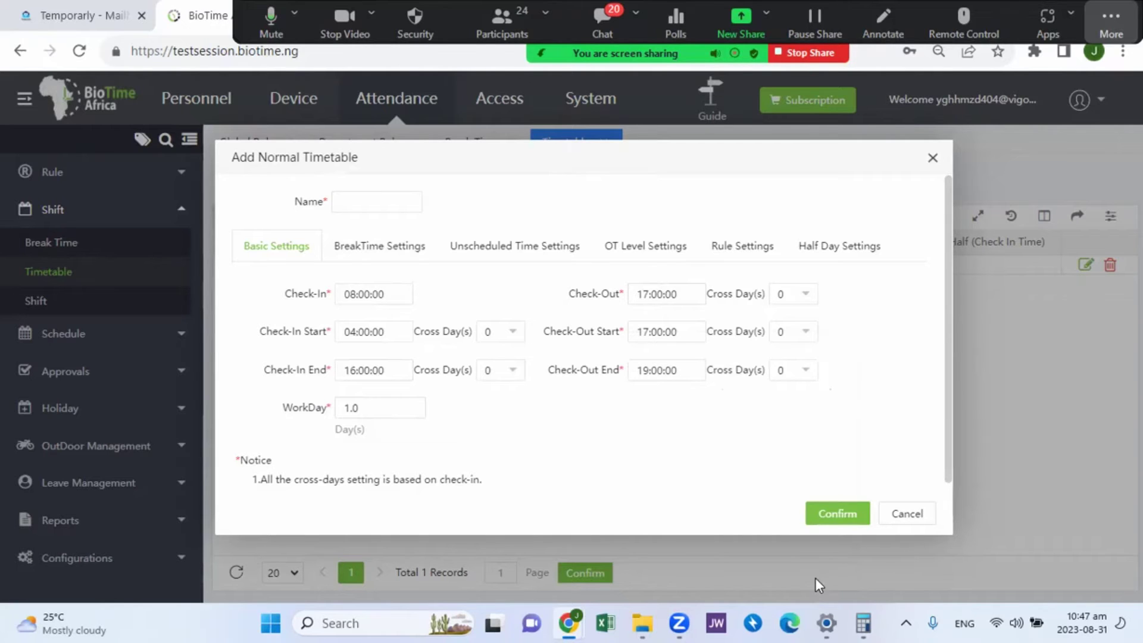
Set the check-out start time to 16:00:00
left_click(687, 334)
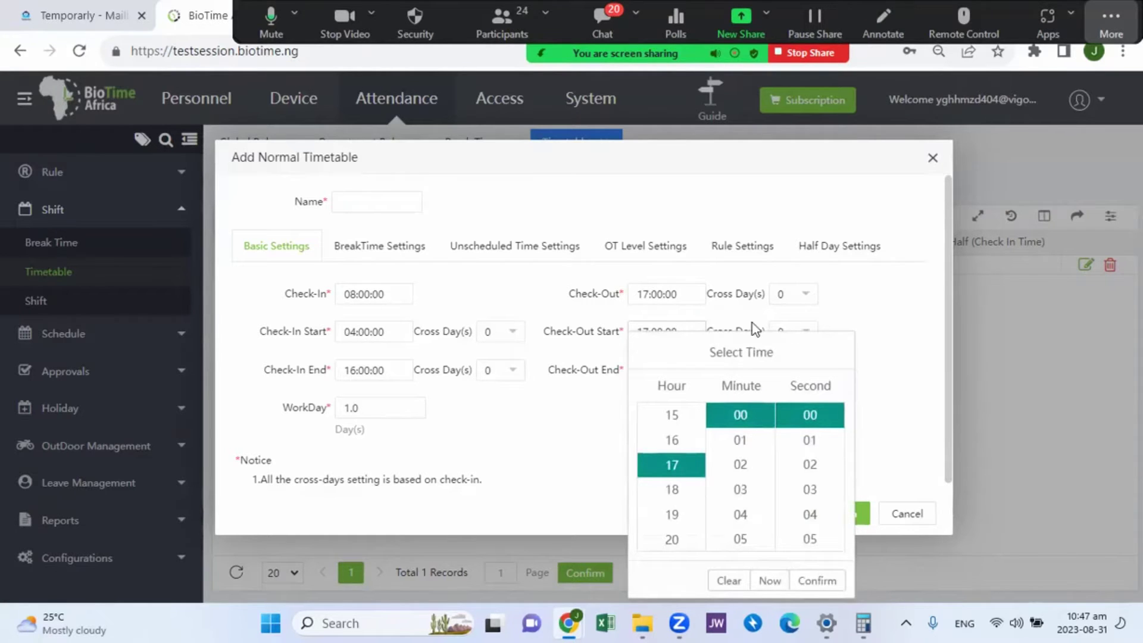
left_click(883, 308)
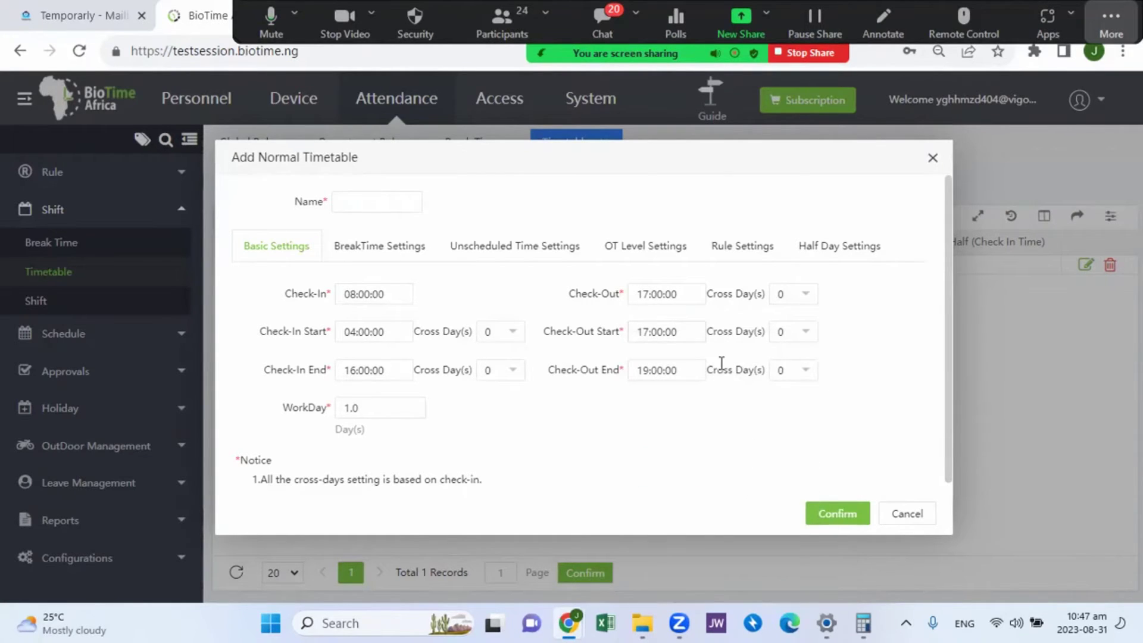
left_click(645, 334)
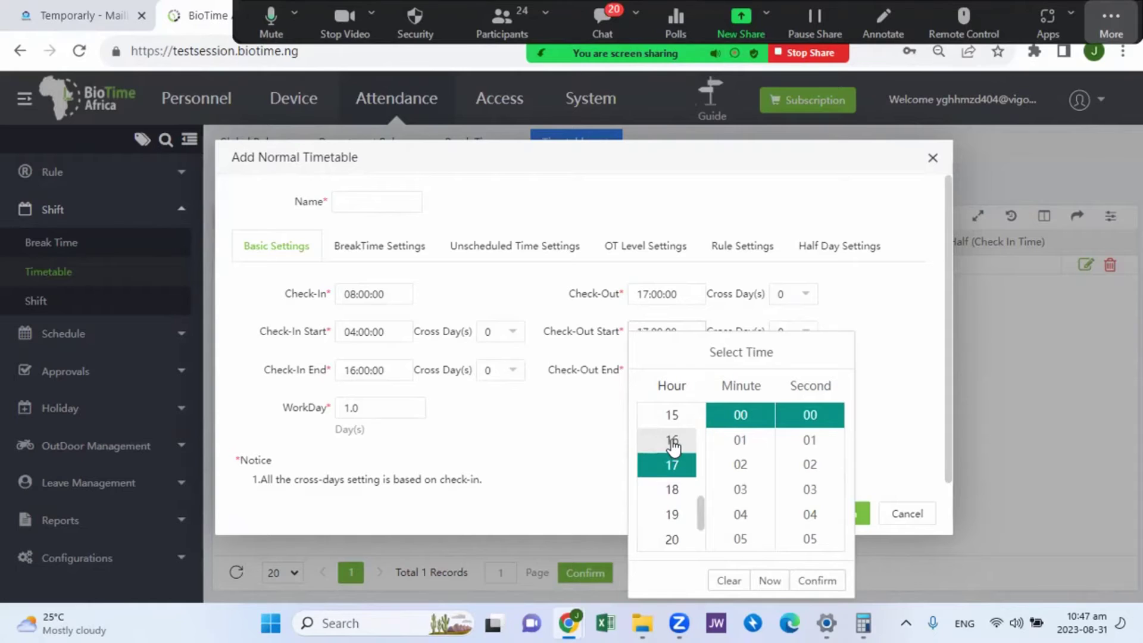
left_click(672, 440)
left_click(811, 584)
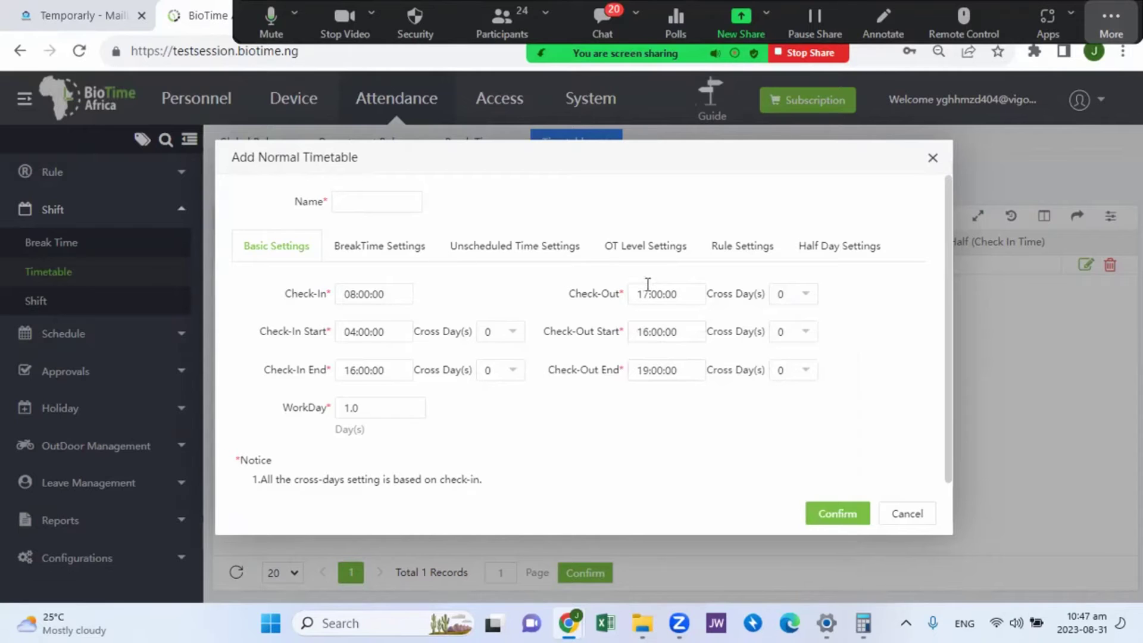
left_click(667, 334)
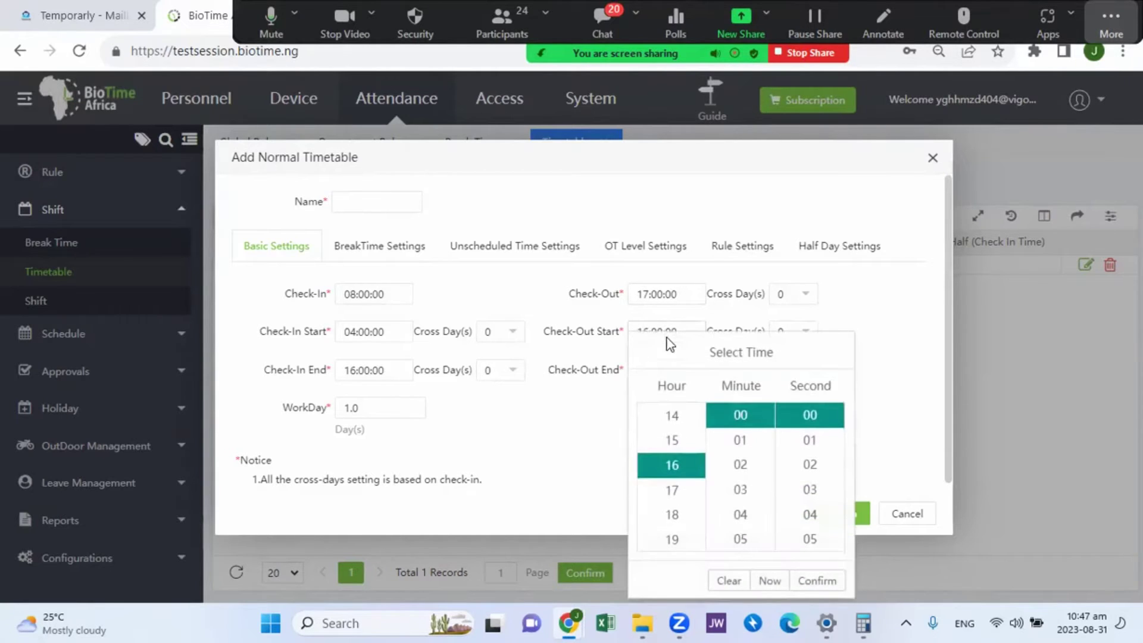
left_click(856, 287)
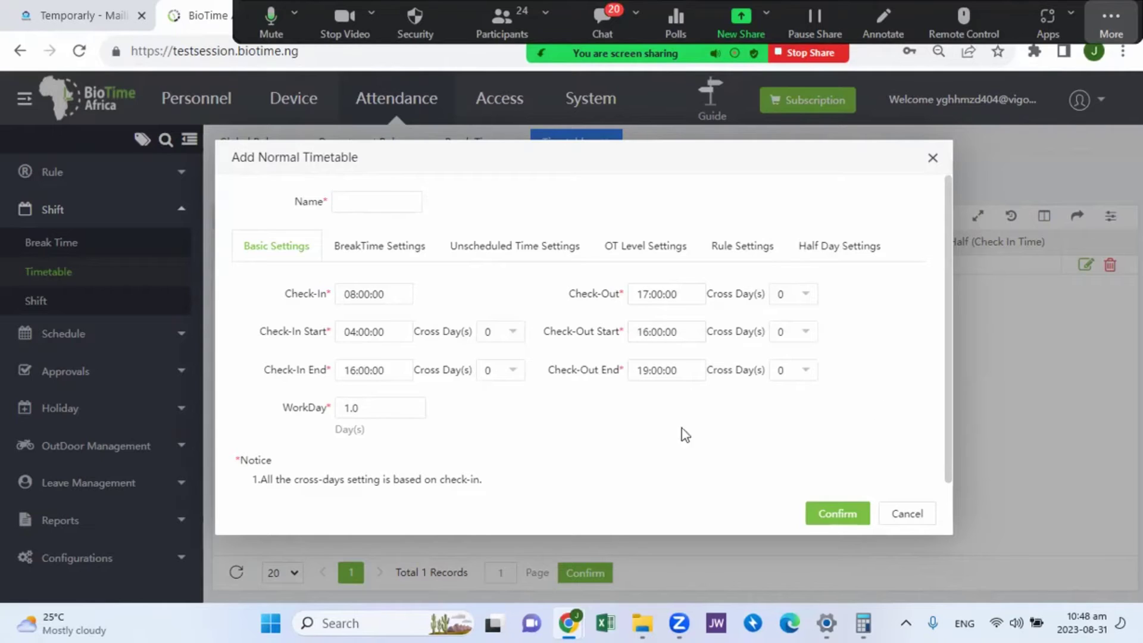
Change the check-out start time to 17:00:00
scroll(539, 388, "down", 1)
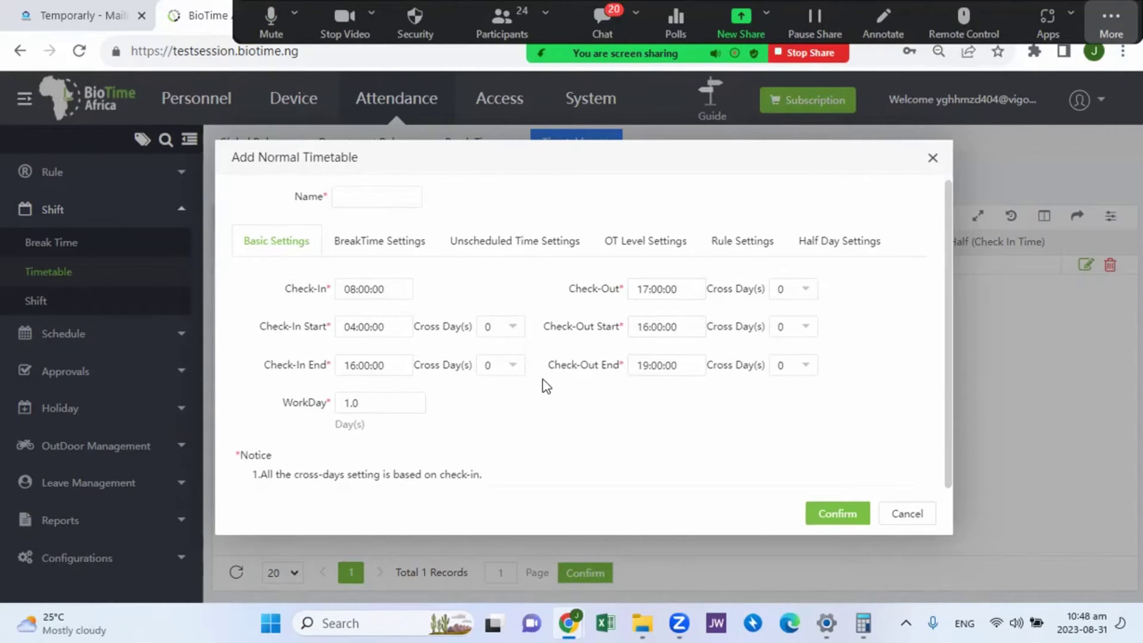
left_click(671, 322)
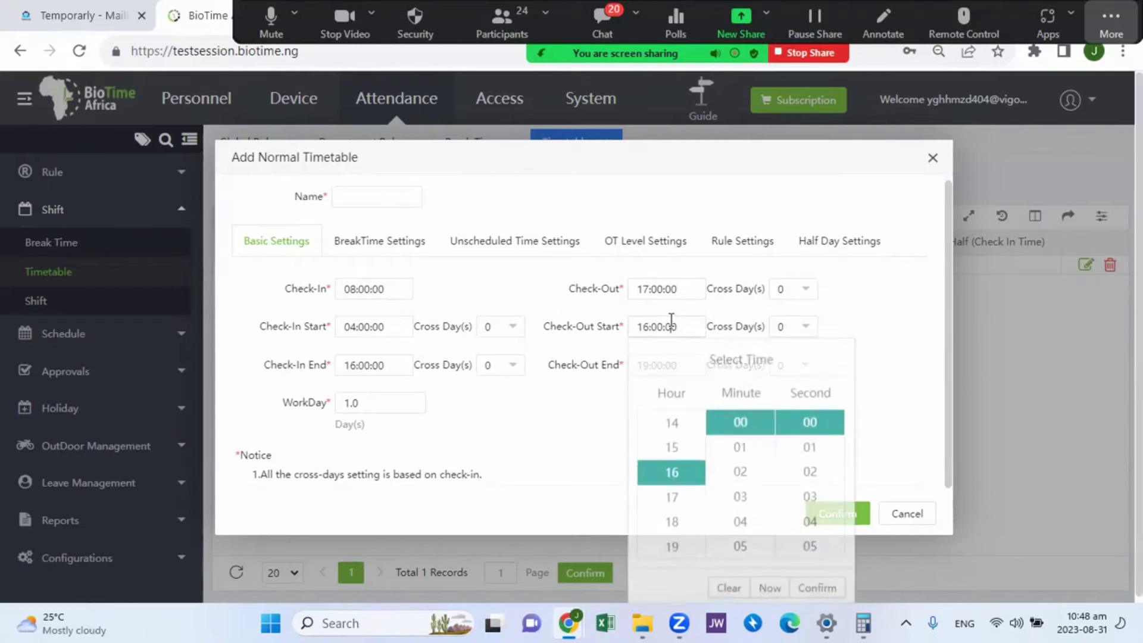
left_click(679, 499)
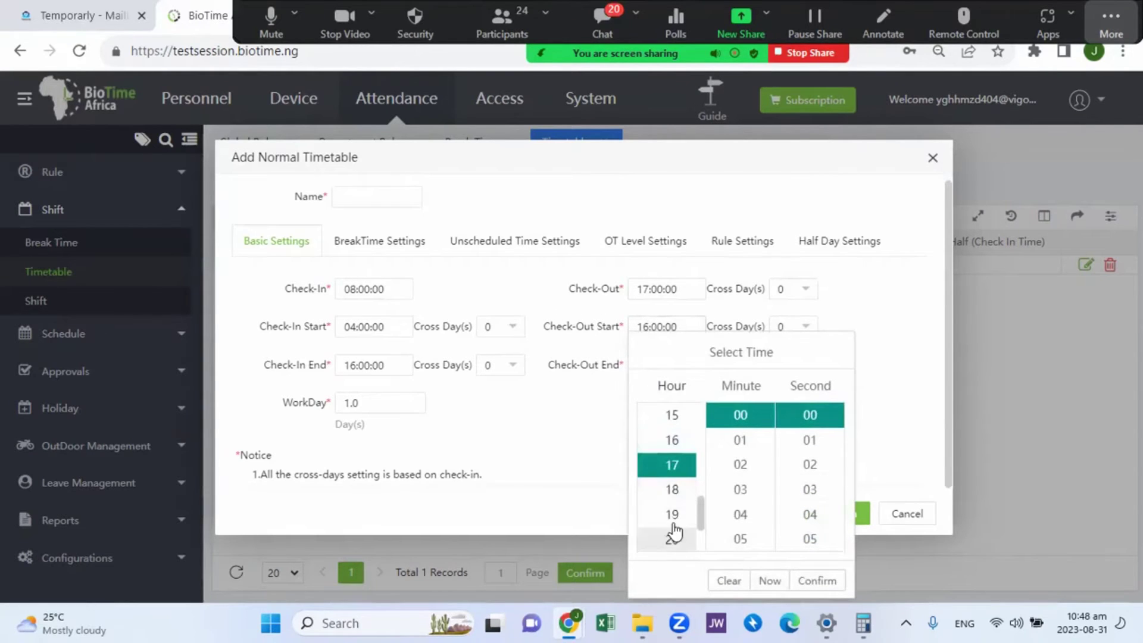
left_click(822, 580)
Set the check-out end time to 23:59:00
left_click(658, 365)
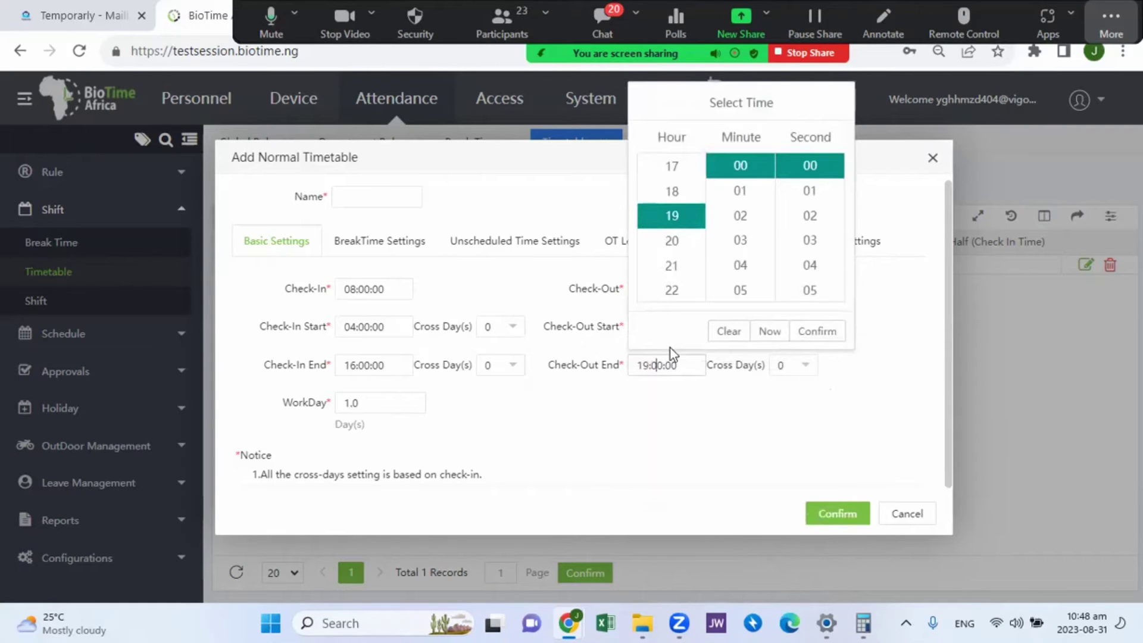
scroll(675, 288, "down", 1)
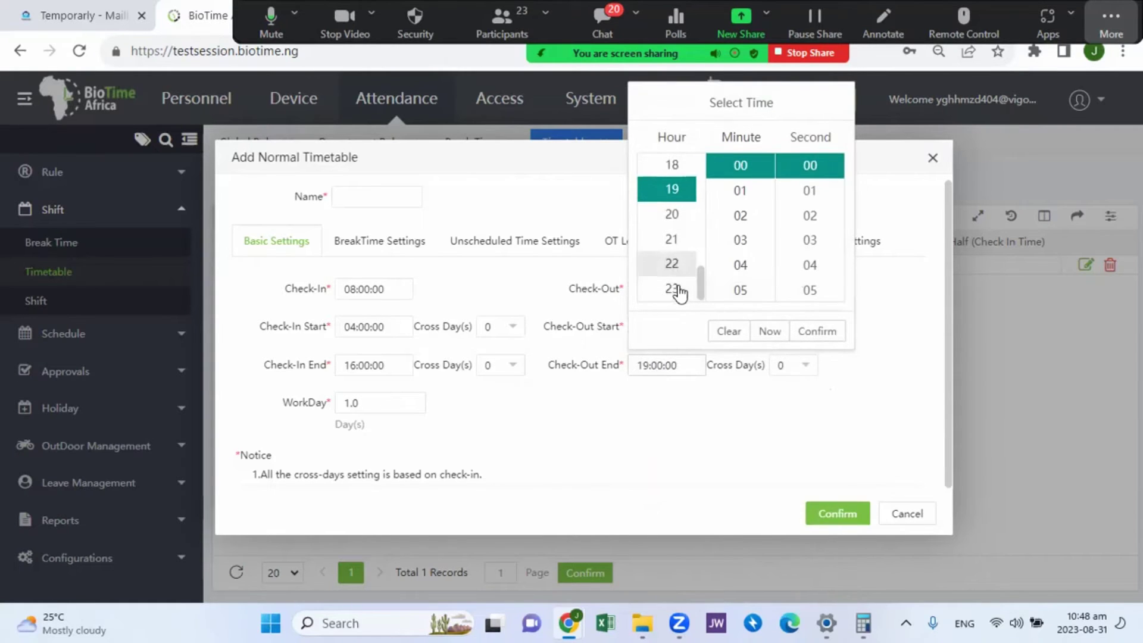
left_click(678, 292)
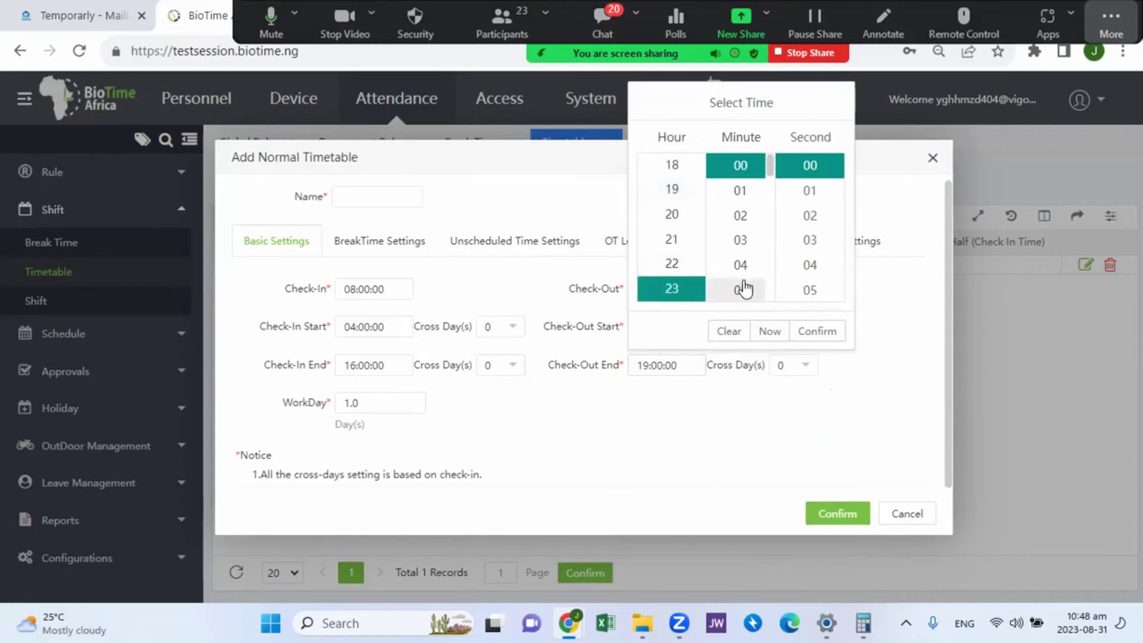
scroll(748, 279, "down", 6)
scroll(755, 273, "down", 10)
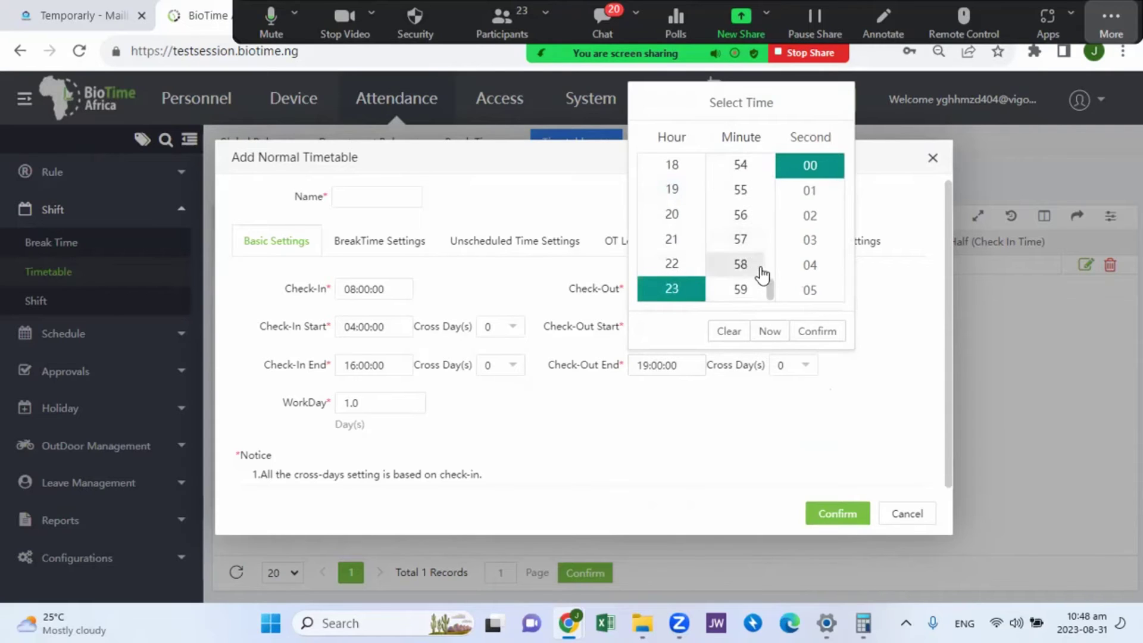
left_click(744, 300)
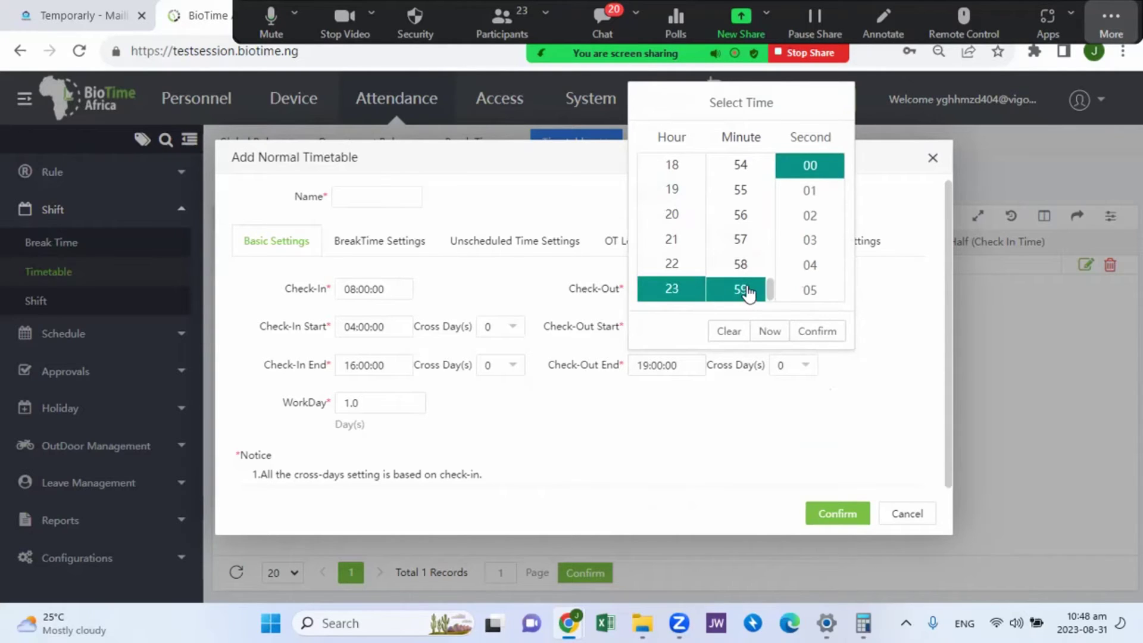
left_click(810, 334)
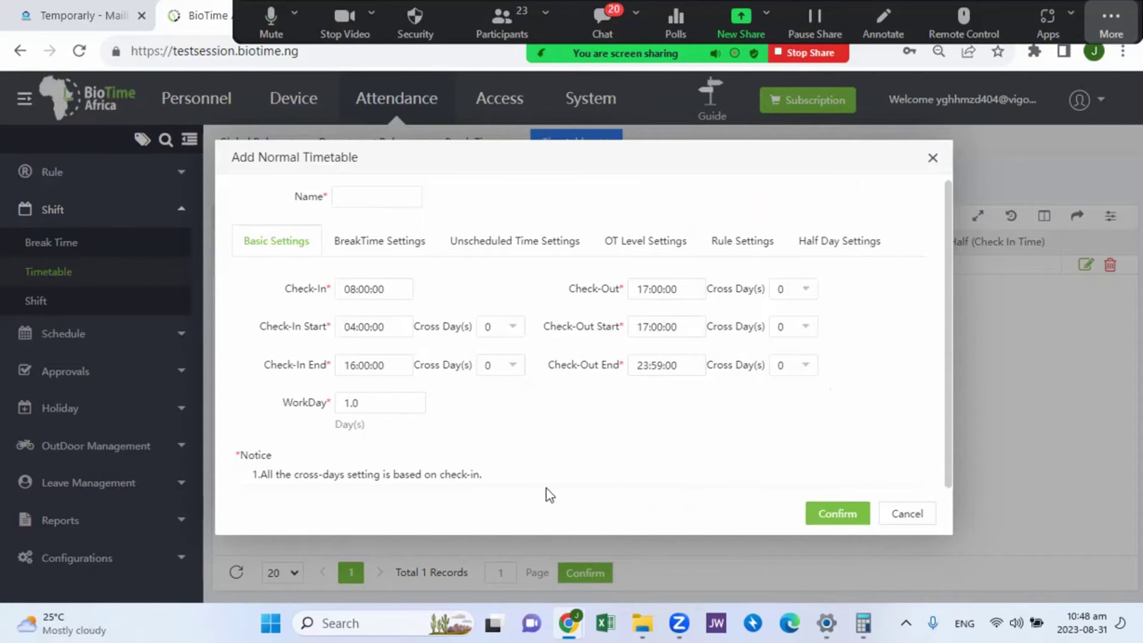
Assign the Test Break to the new timetable in its break time settings
left_click(371, 245)
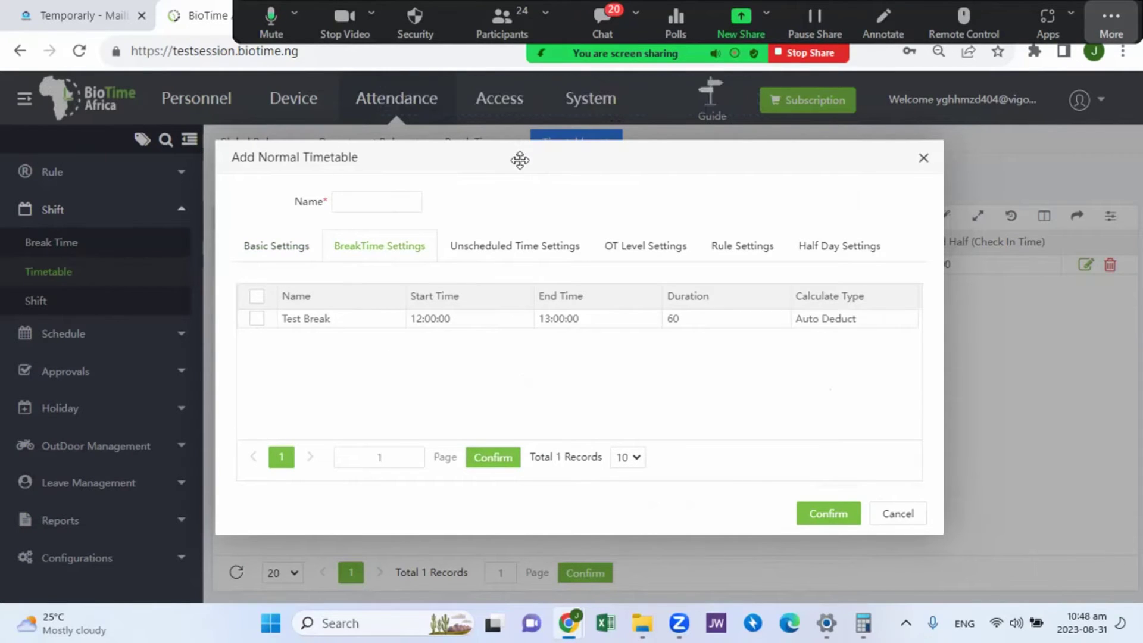
left_click(256, 319)
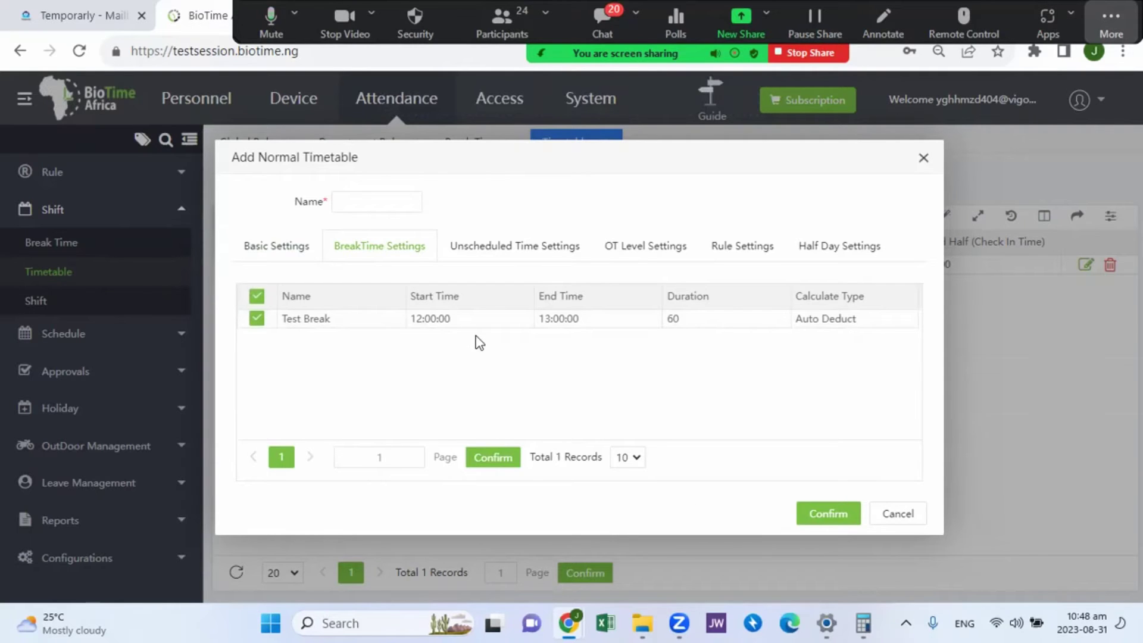
left_click(573, 323)
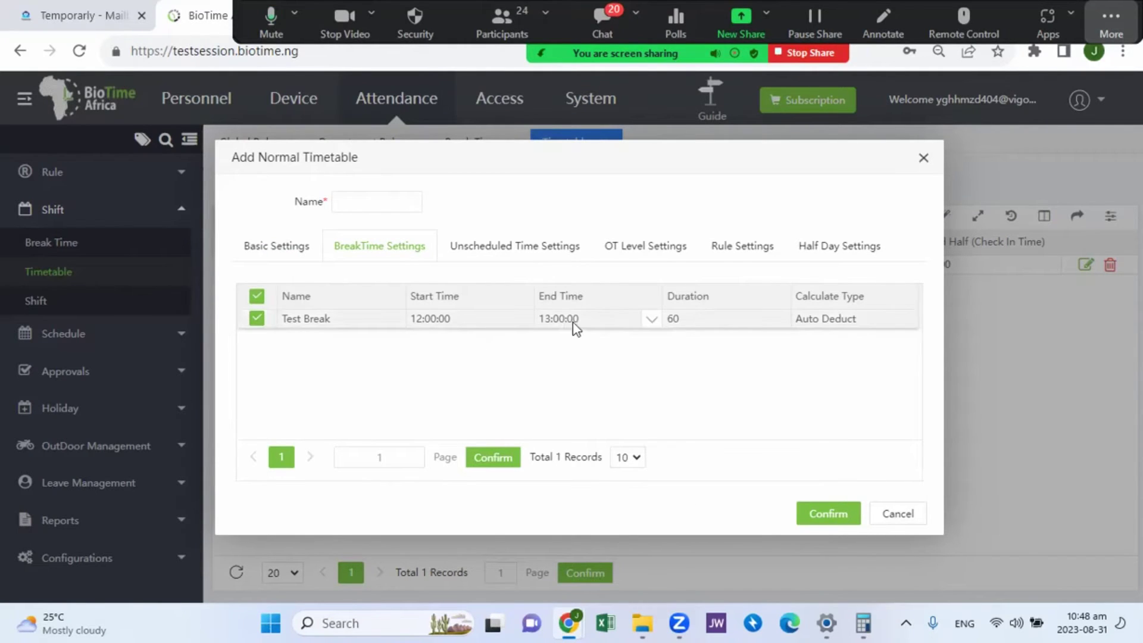
left_click(498, 322)
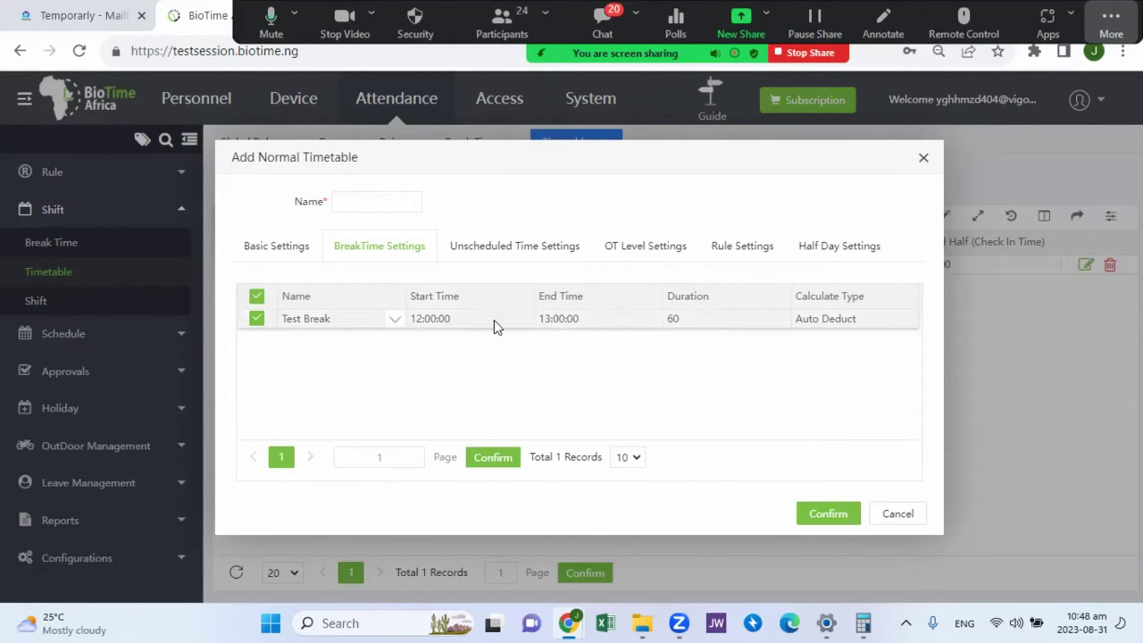
Review the Early In and Late Out options for unscheduled time and set Early In to Calculate as Normal Work Time
left_click(490, 250)
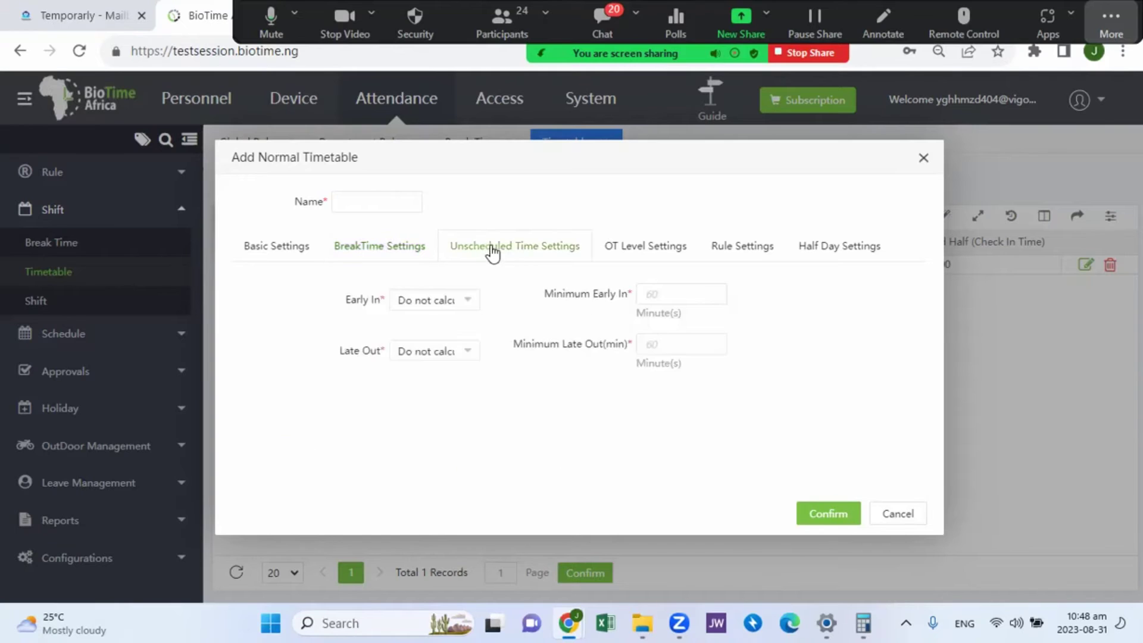
left_click(457, 308)
left_click(469, 330)
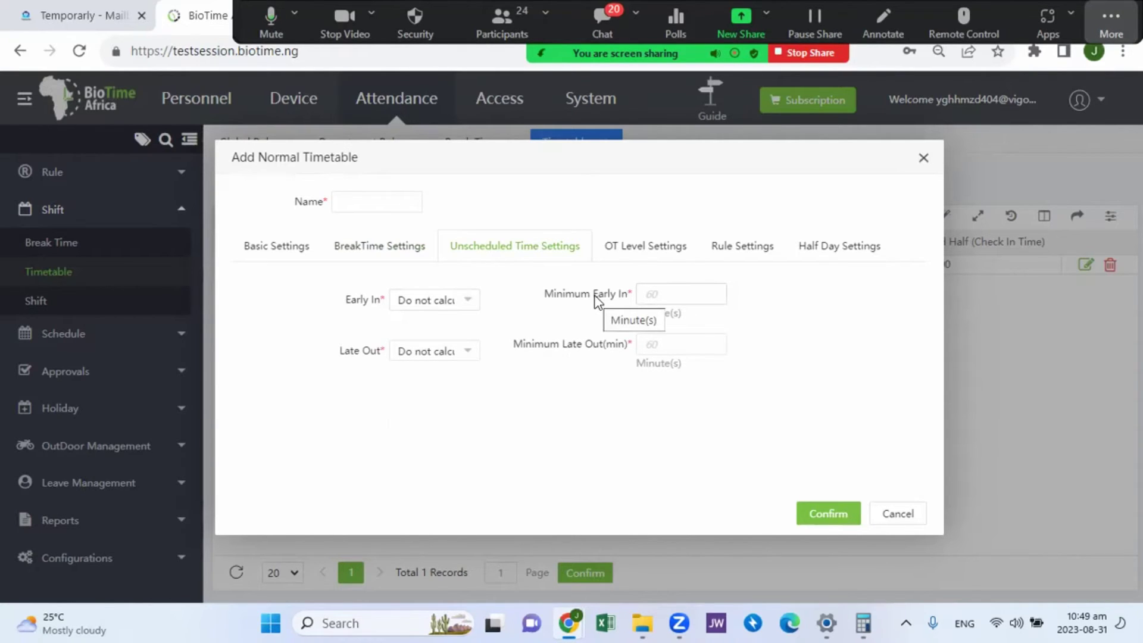
left_click(452, 304)
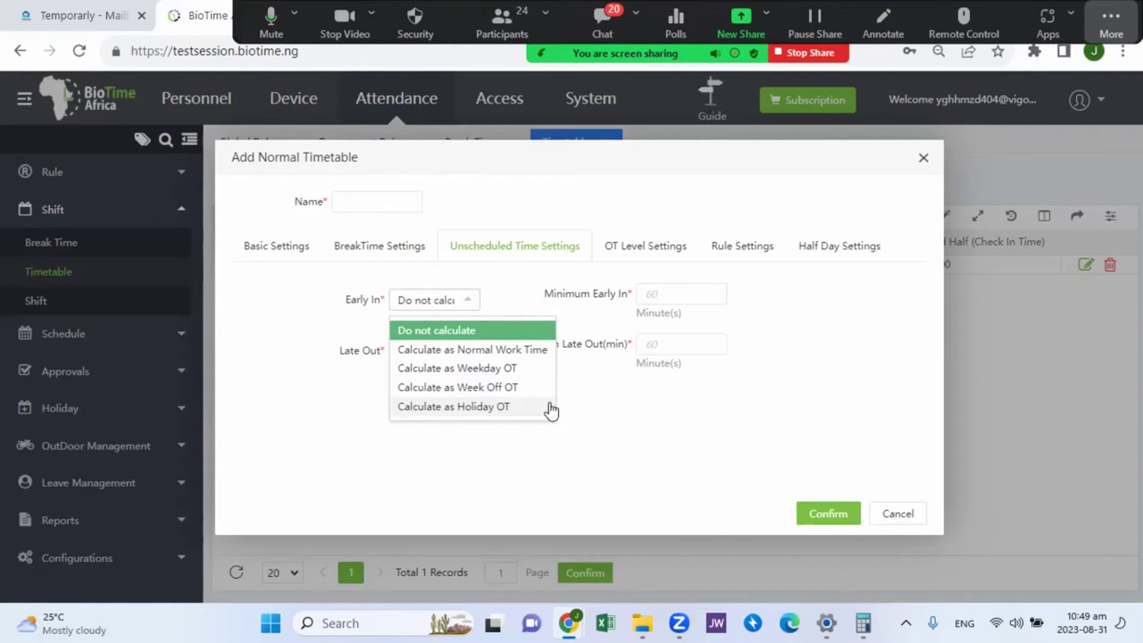
left_click(632, 400)
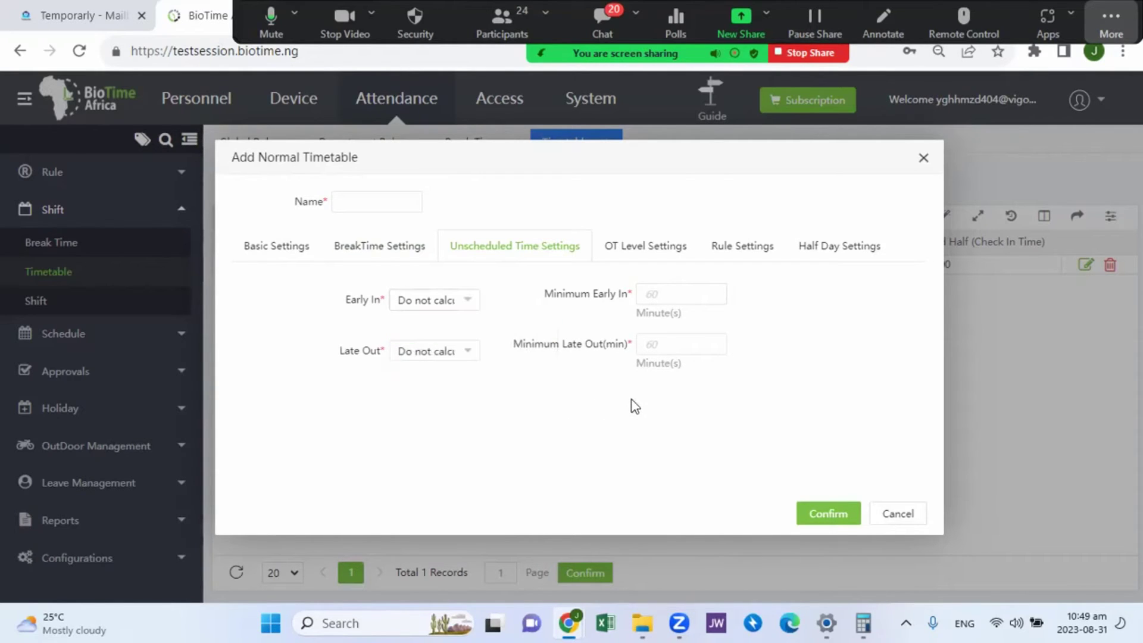
left_click(422, 357)
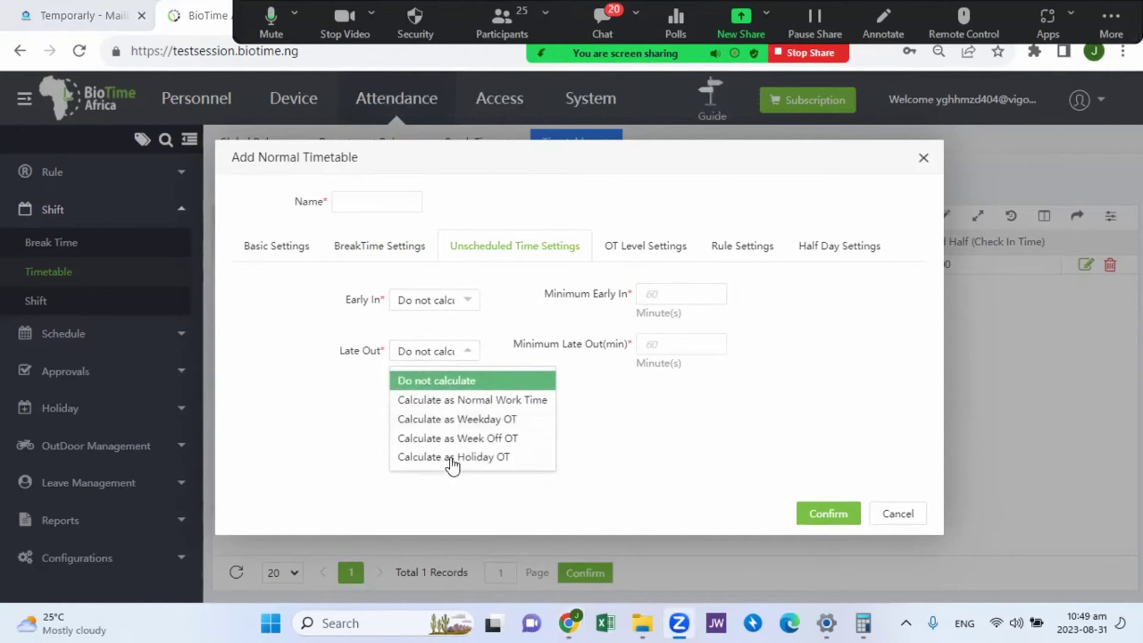
left_click(431, 302)
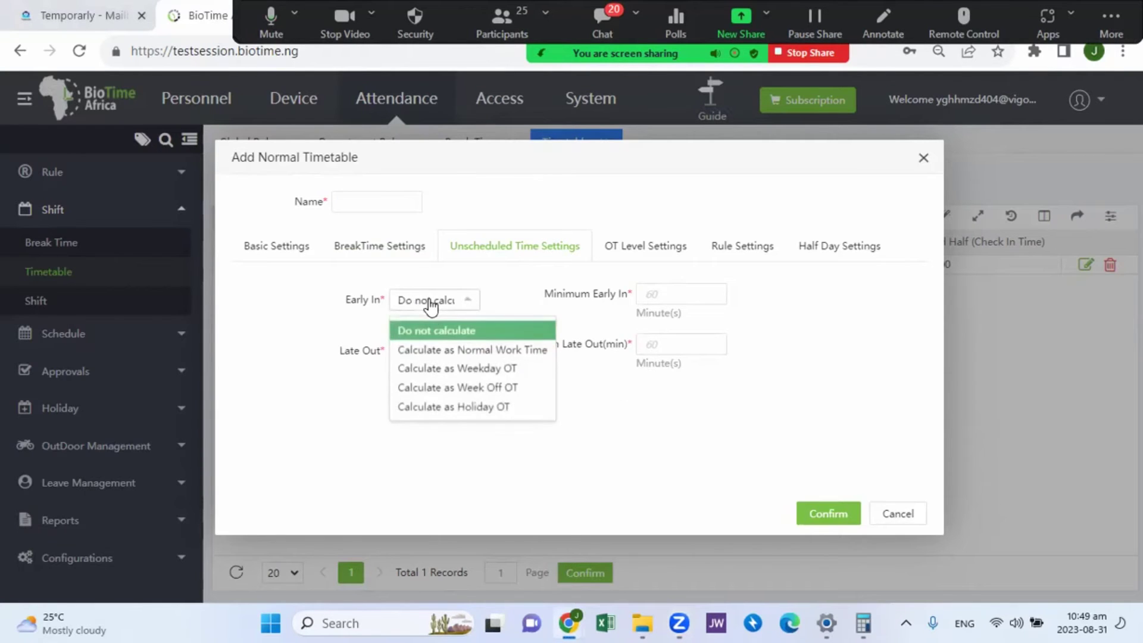
left_click(462, 351)
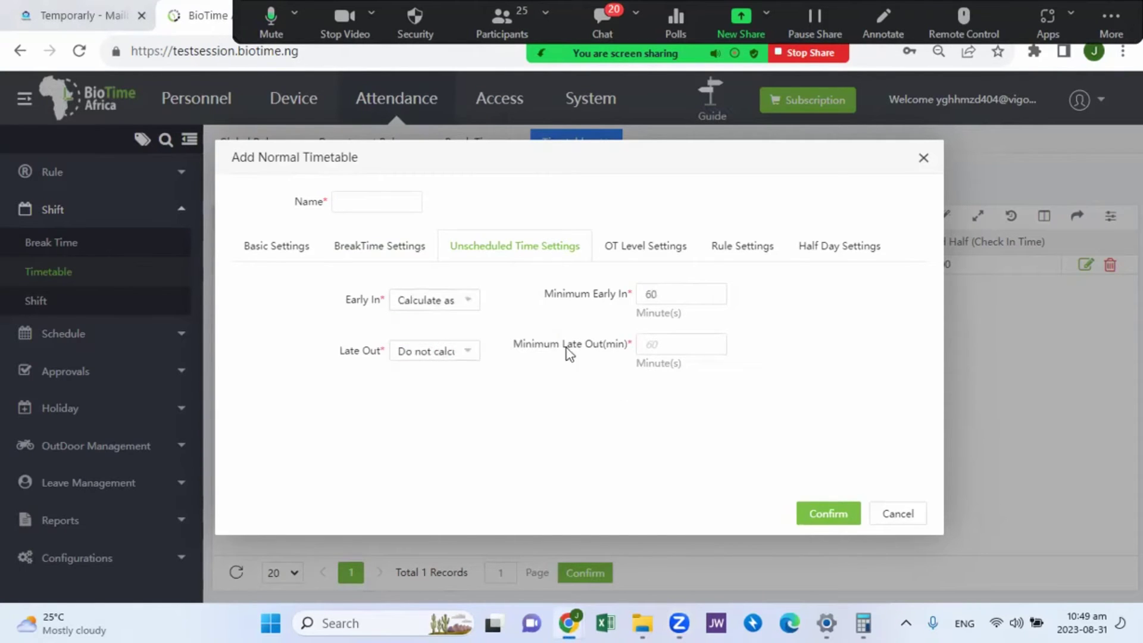
Set Late Out to Calculate as Normal Work Time in the unscheduled time settings
left_click(686, 293)
left_click(435, 355)
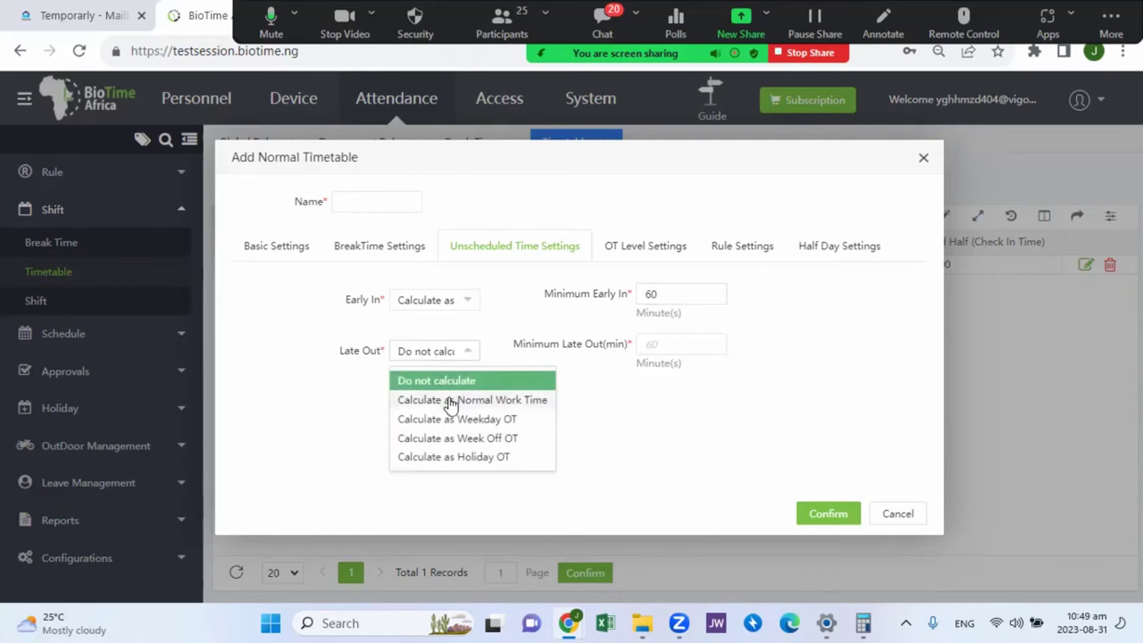
left_click(451, 404)
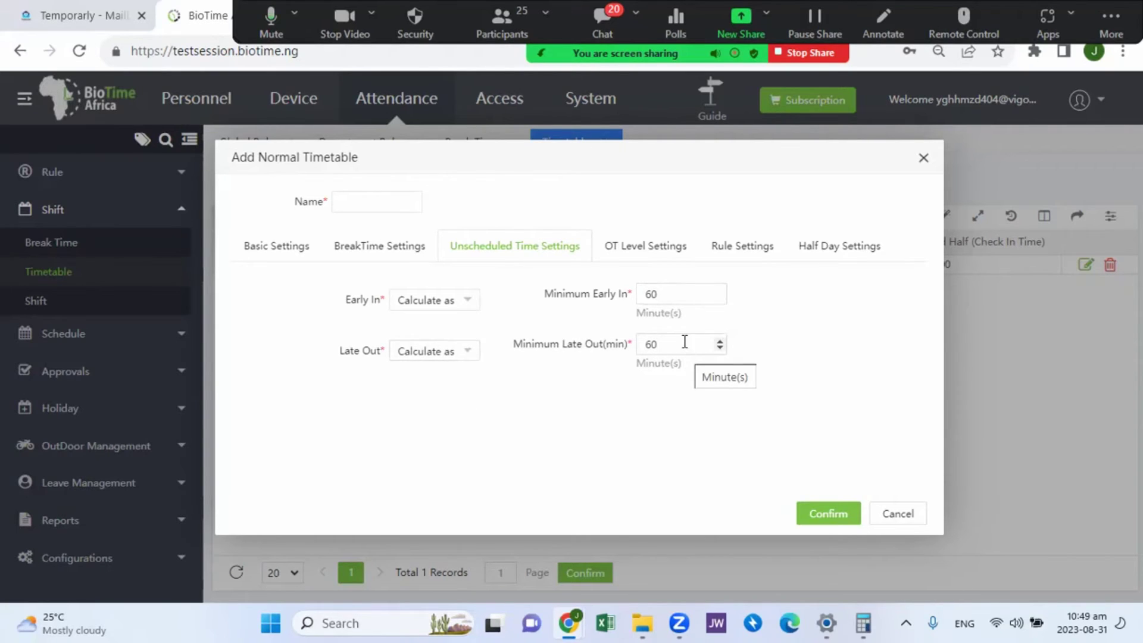
Set both Early In and Late Out to Do not calculate in the unscheduled time settings
left_click(449, 301)
left_click(459, 330)
left_click(455, 354)
left_click(456, 379)
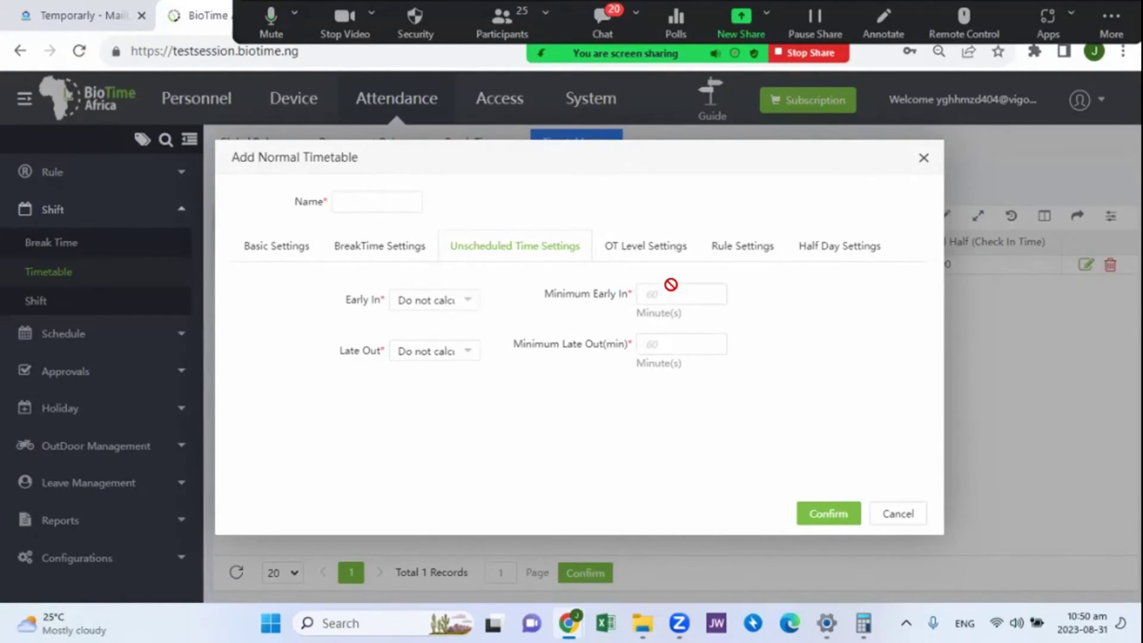
Set the OT Level to Depends On Work Time, with levels 1, 2 and 3 at 2, 4 and 6 hours
left_click(636, 253)
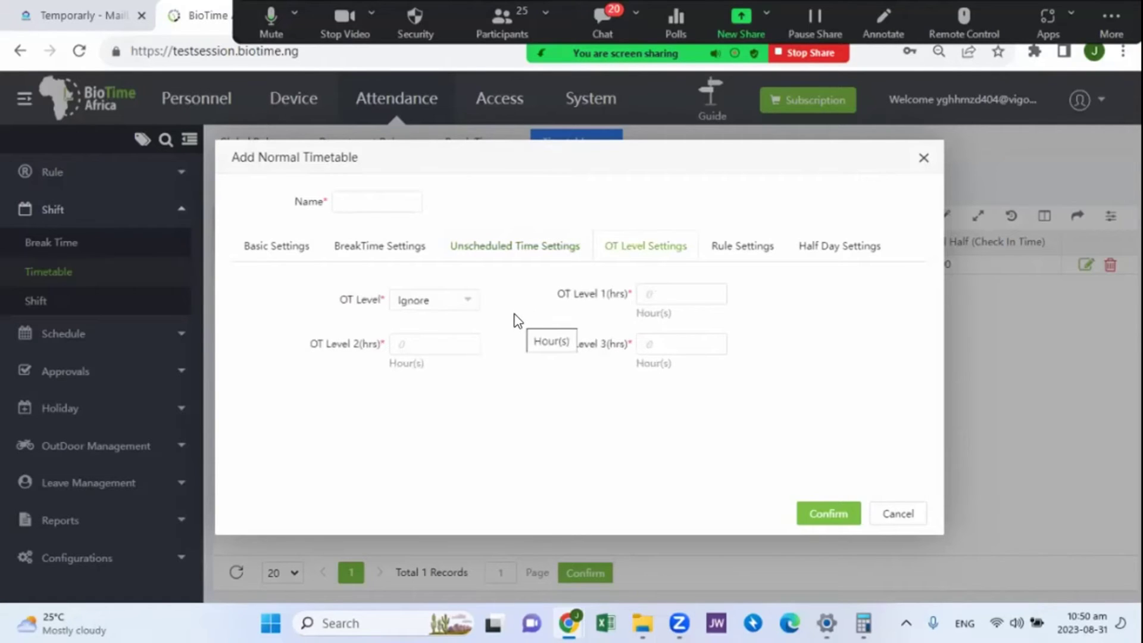
left_click(456, 305)
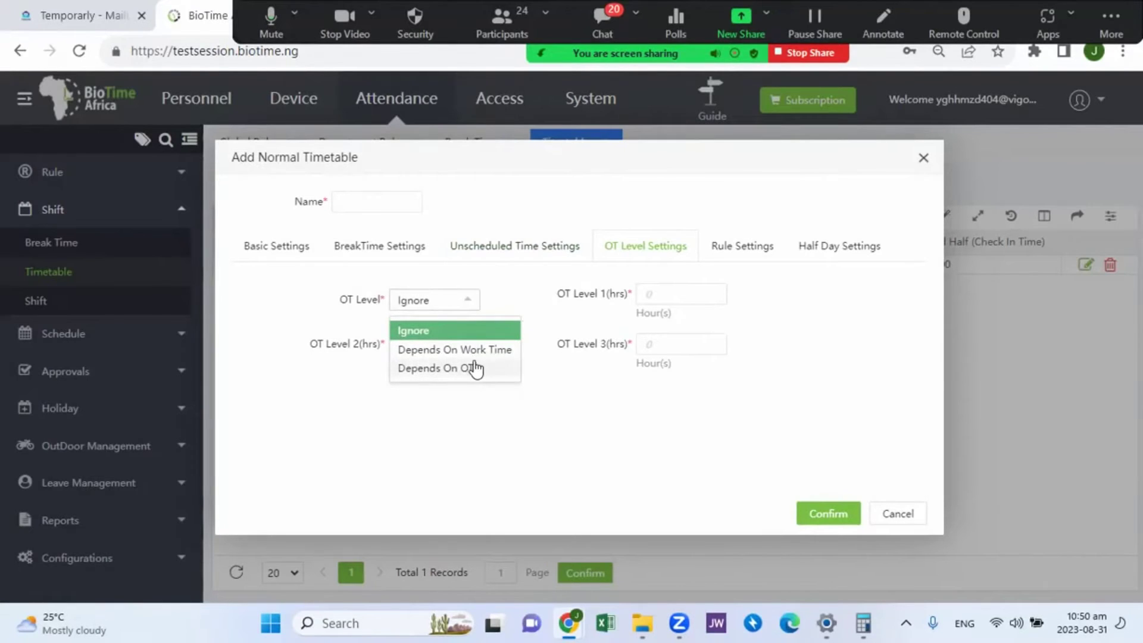
left_click(467, 350)
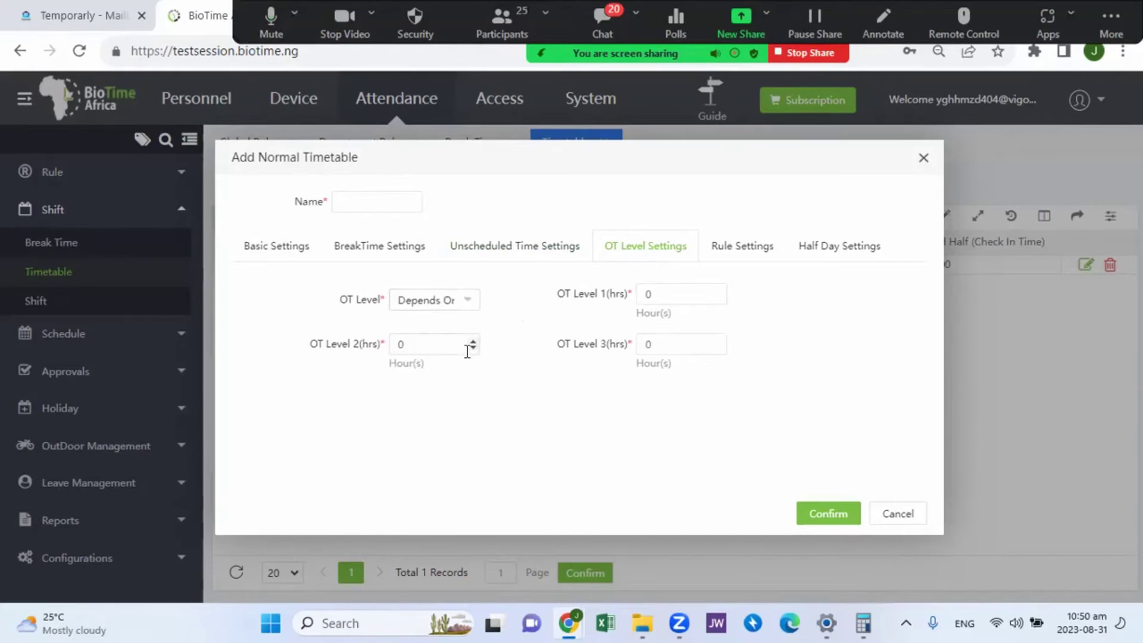
left_click(648, 294)
key("BackSpace")
type("2")
left_click(417, 345)
key("BackSpace")
type("4")
left_click(691, 346)
key("BackSpace")
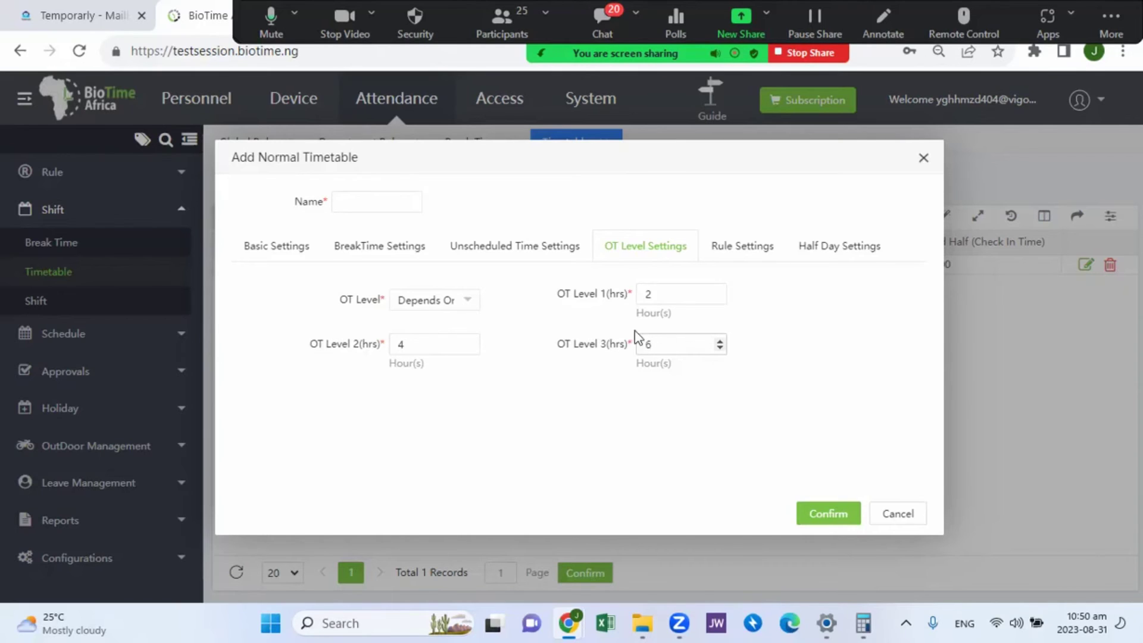
Return the timetable's OT Level to Ignore
left_click(452, 299)
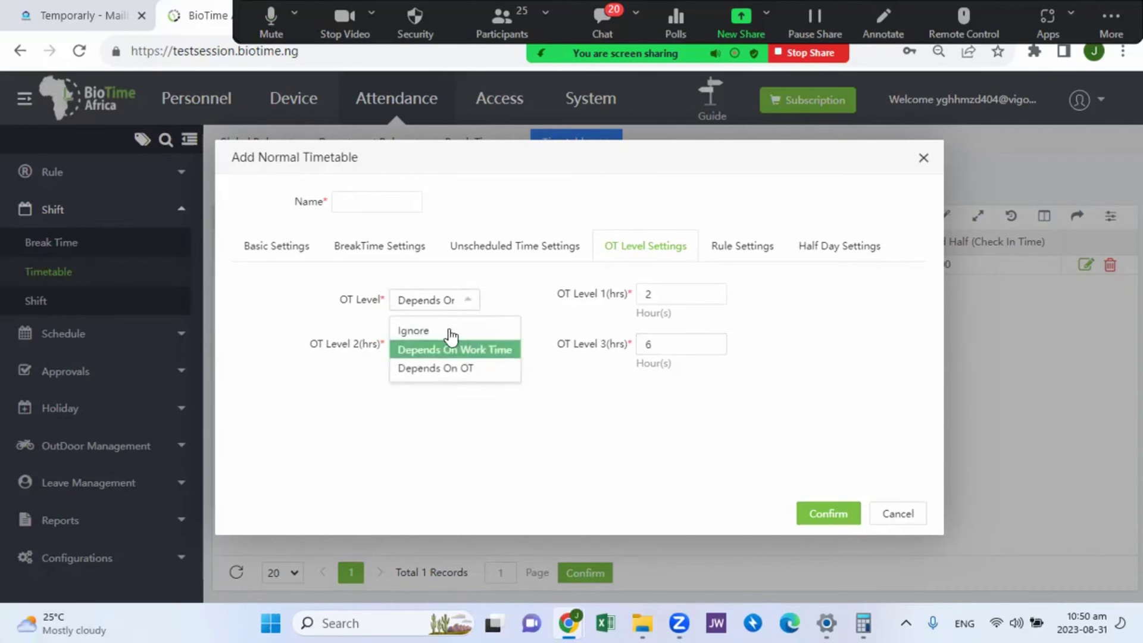
left_click(434, 330)
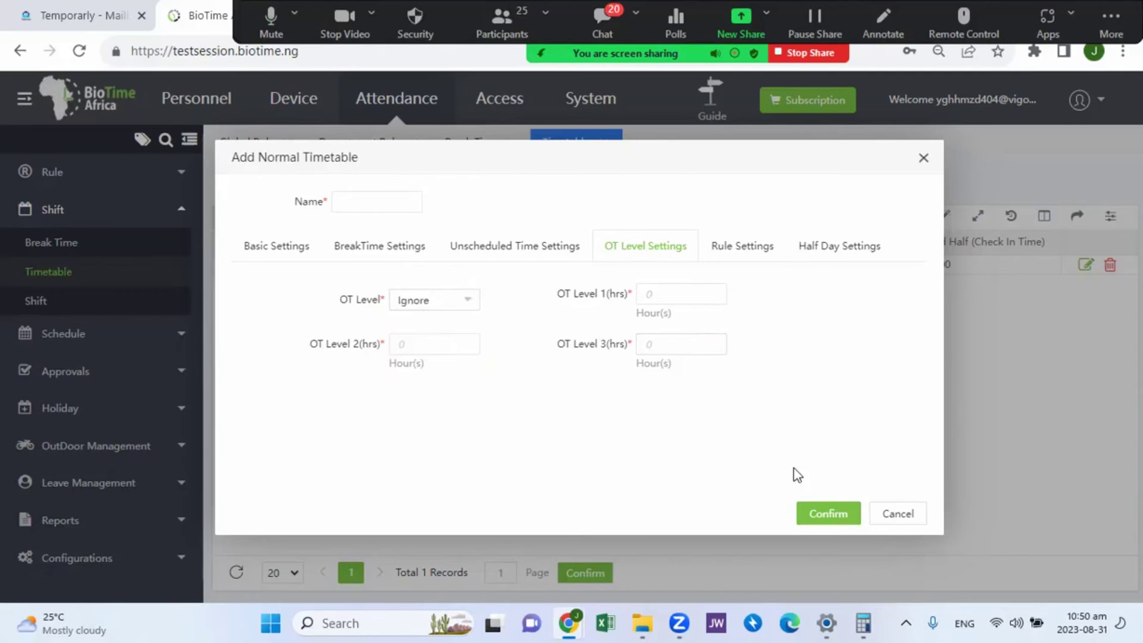
Keep clock-in required at Yes in the timetable's rule settings and allow late-in of 15 minutes
left_click(738, 250)
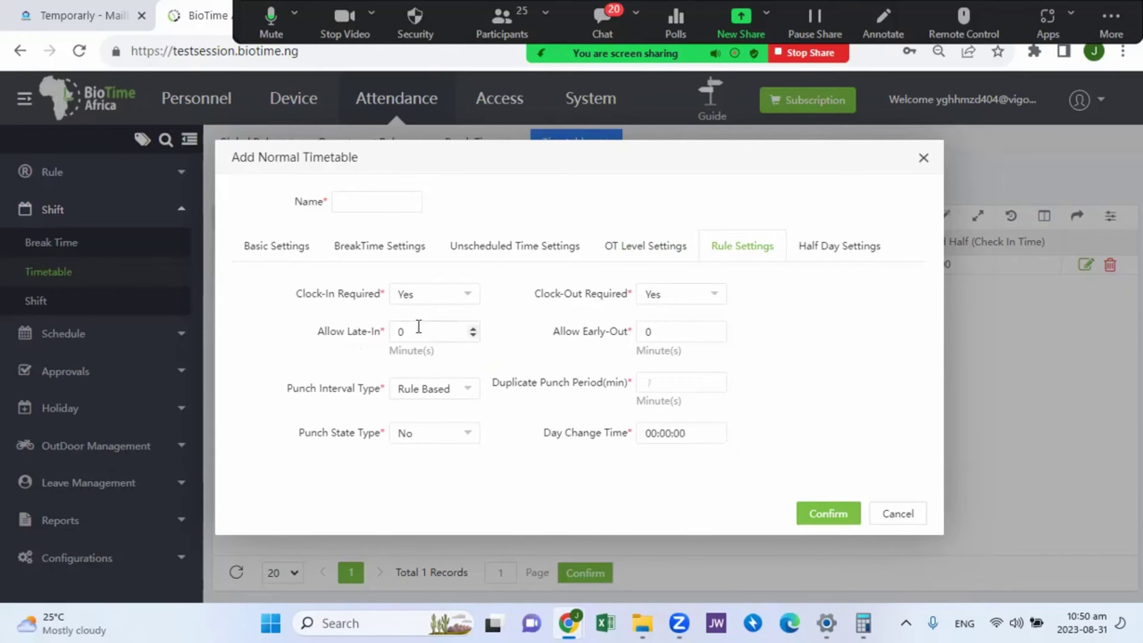
left_click(425, 298)
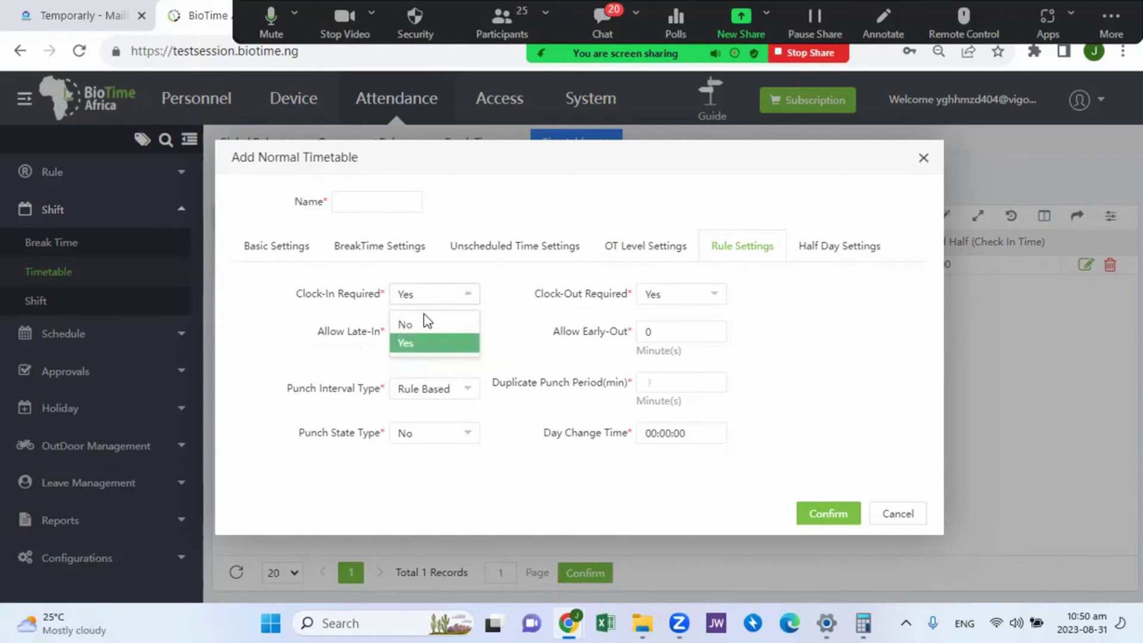
left_click(429, 343)
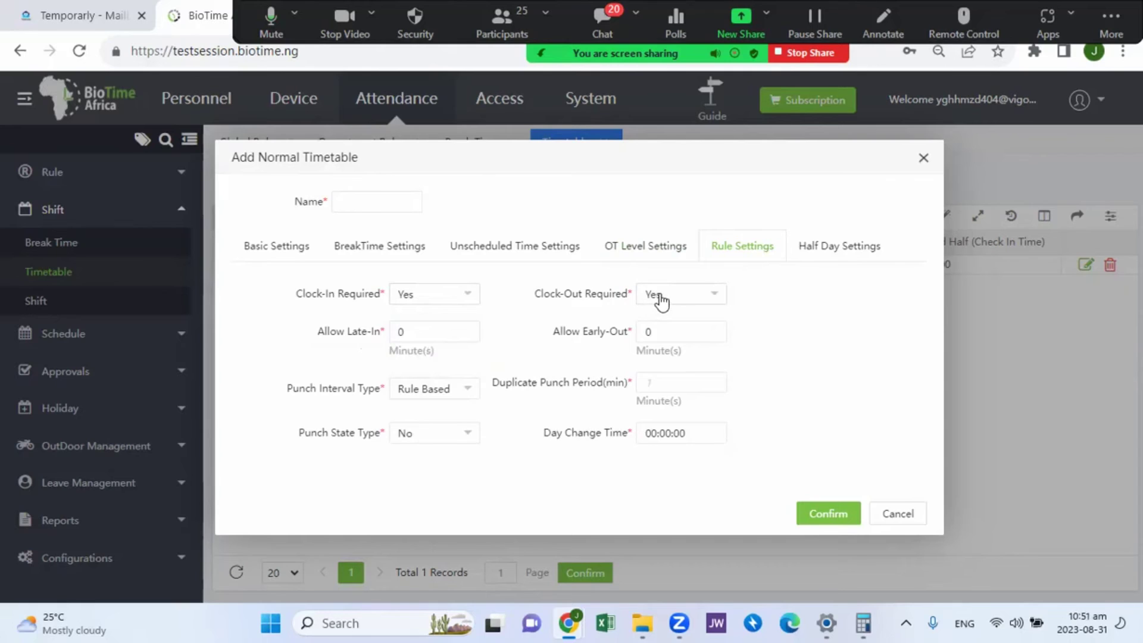
left_click(425, 334)
key("BackSpace")
type("15")
Try an early-out allowance of 30 minutes and return Allow Early-Out to 0
left_click(652, 329)
key("BackSpace")
type("6")
key("BackSpace")
type("30")
key("BackSpace")
key("BackSpace")
type("0")
Keep the Punch Interval Type as Rule Based and try setting the Punch State Type to Yes
left_click(441, 393)
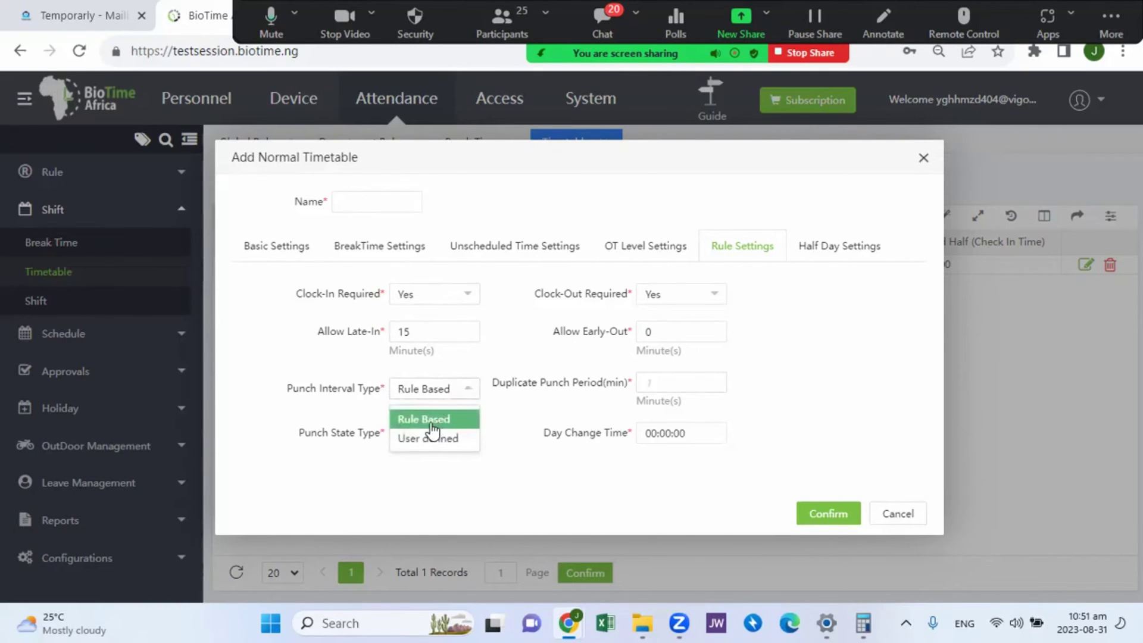
left_click(433, 420)
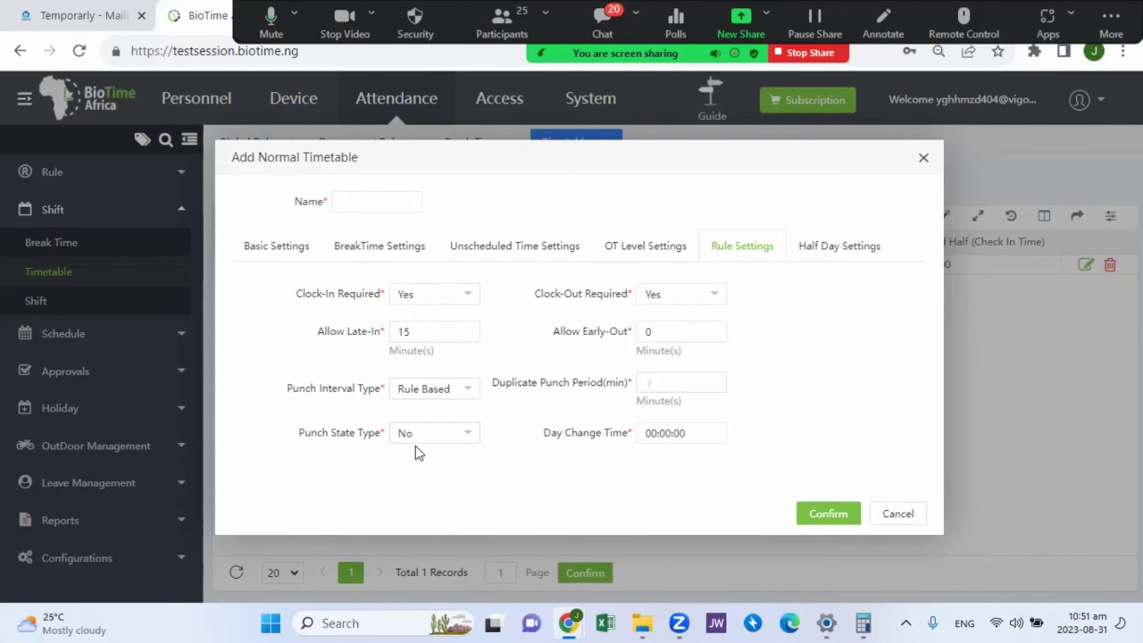
left_click(421, 440)
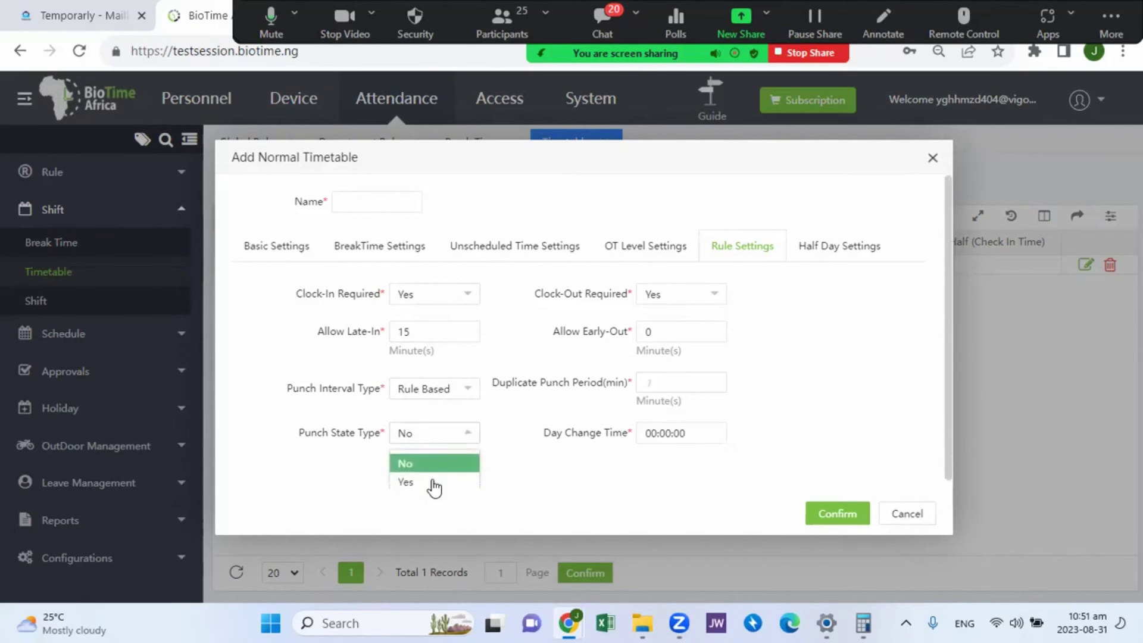
scroll(430, 471, "down", 1)
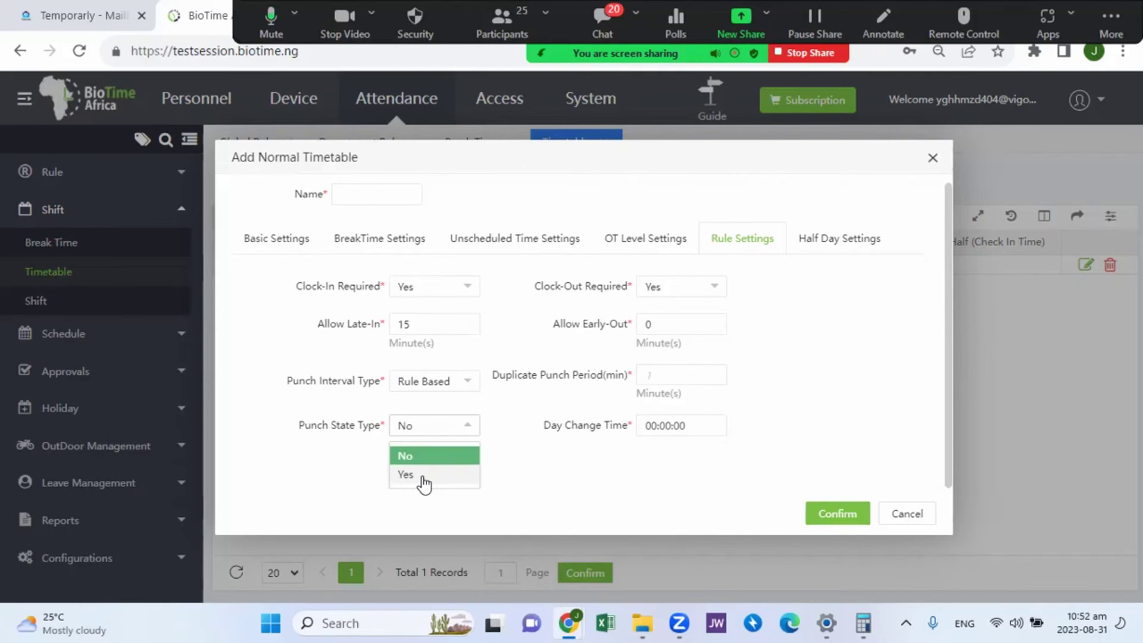
left_click(409, 476)
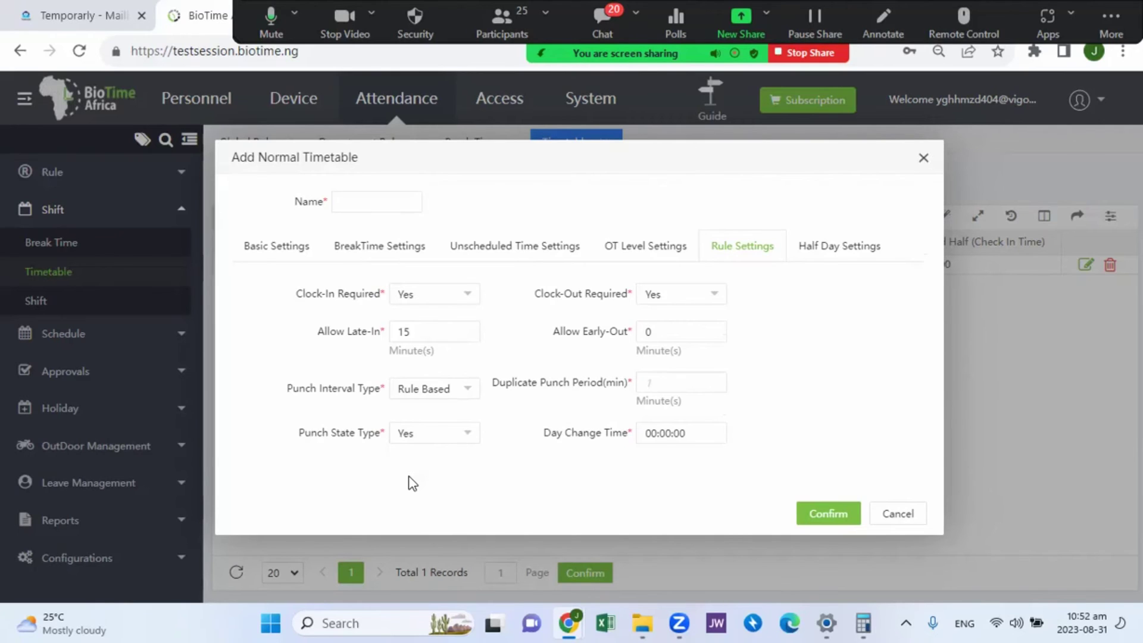
Return the Punch State Type to No, keeping the Punch Interval Type as Rule Based
left_click(442, 439)
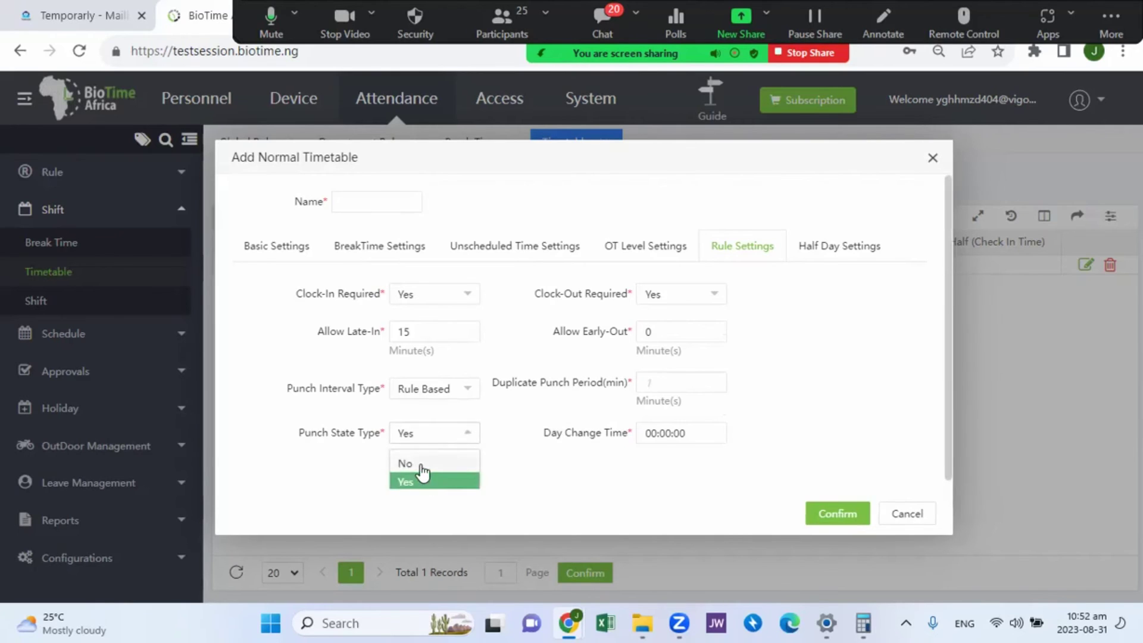
left_click(411, 464)
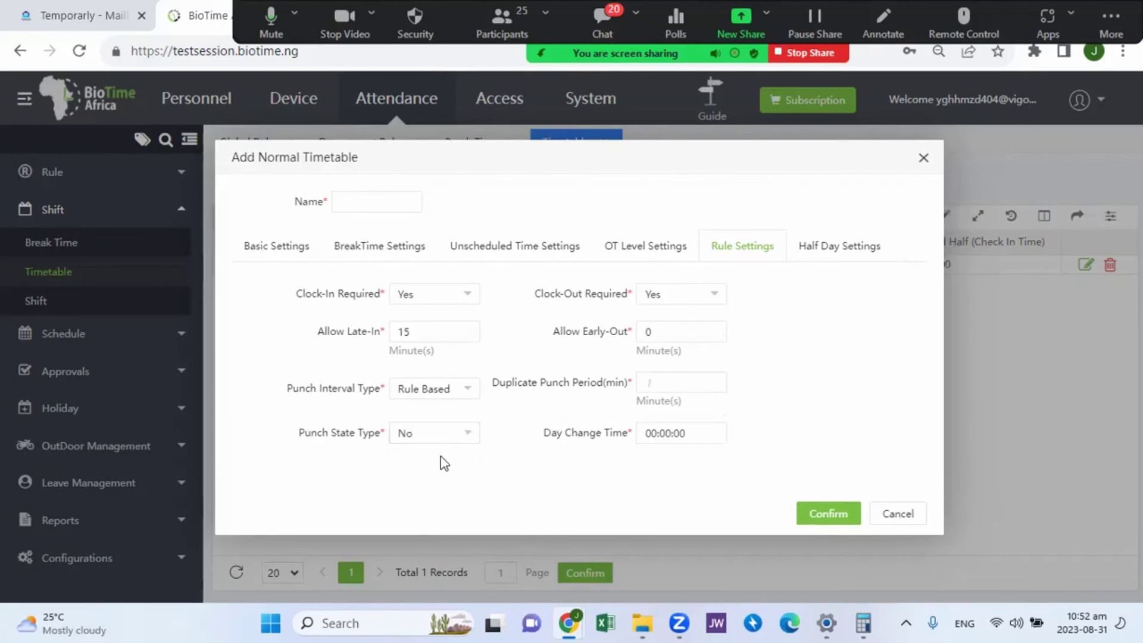
left_click(454, 393)
left_click(442, 420)
left_click(421, 435)
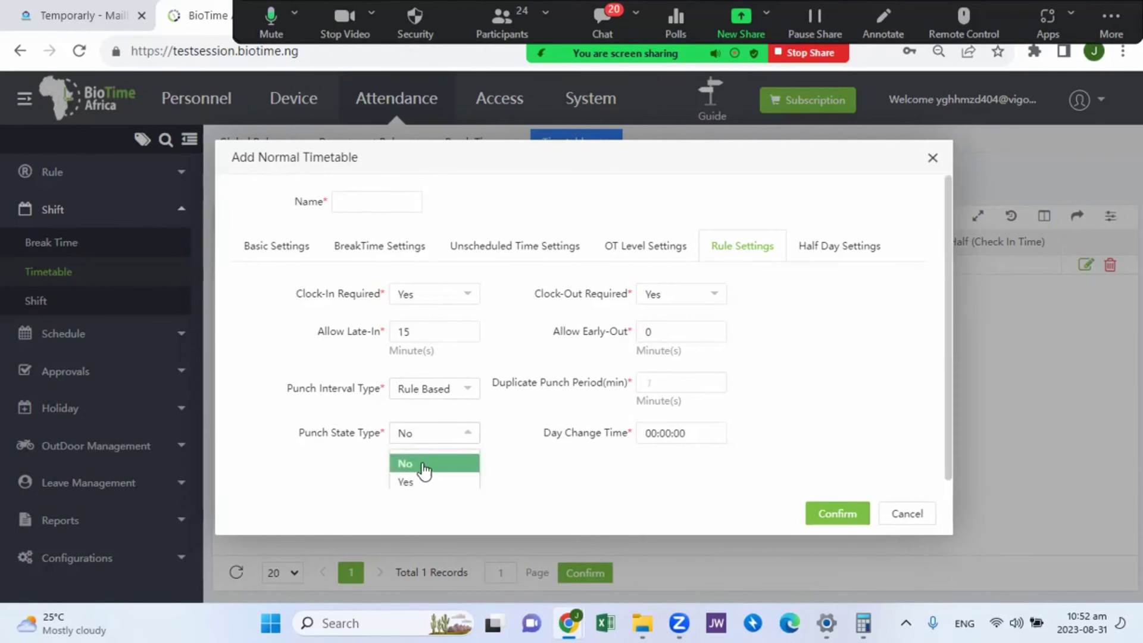
left_click(425, 464)
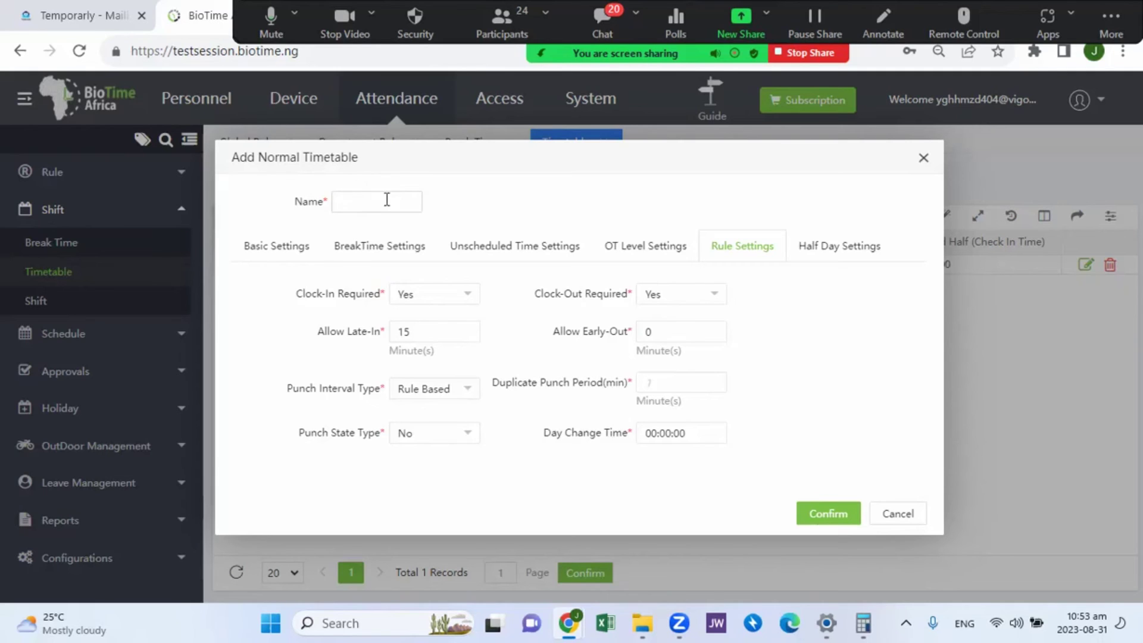
Check the half day and basic settings, then name the timetable Test Session Shift and save it
left_click(823, 250)
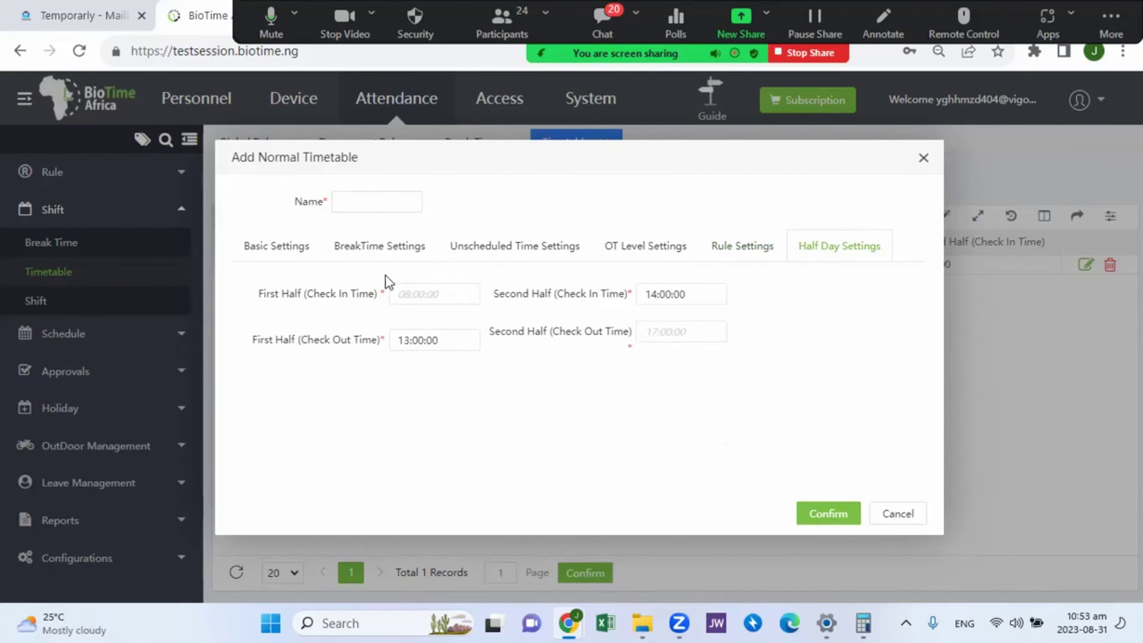
left_click(237, 247)
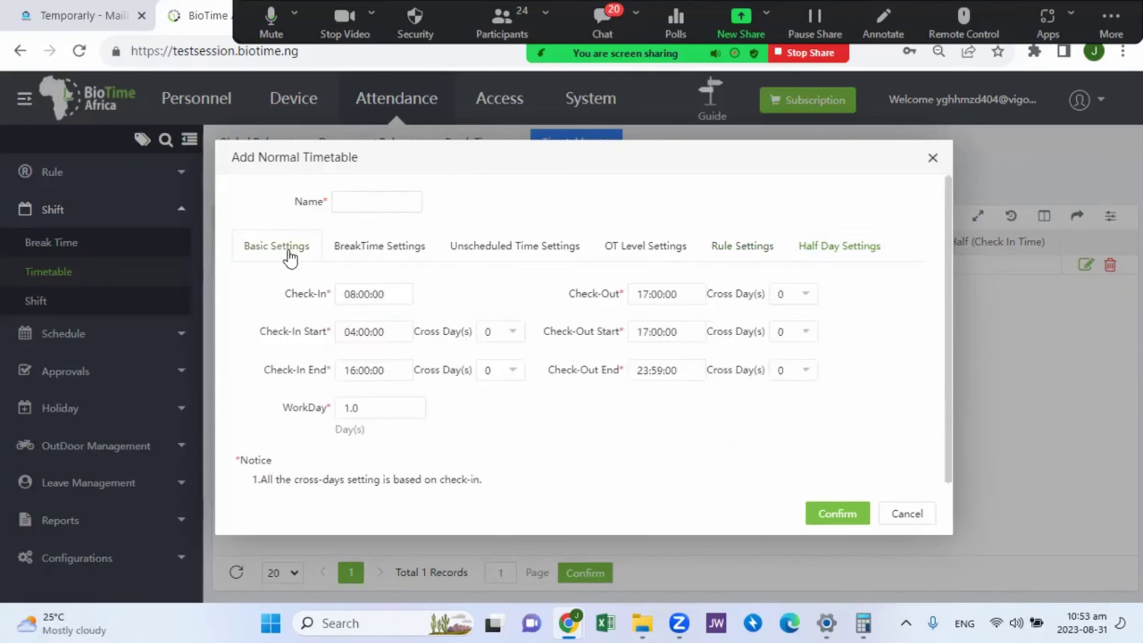
left_click(845, 518)
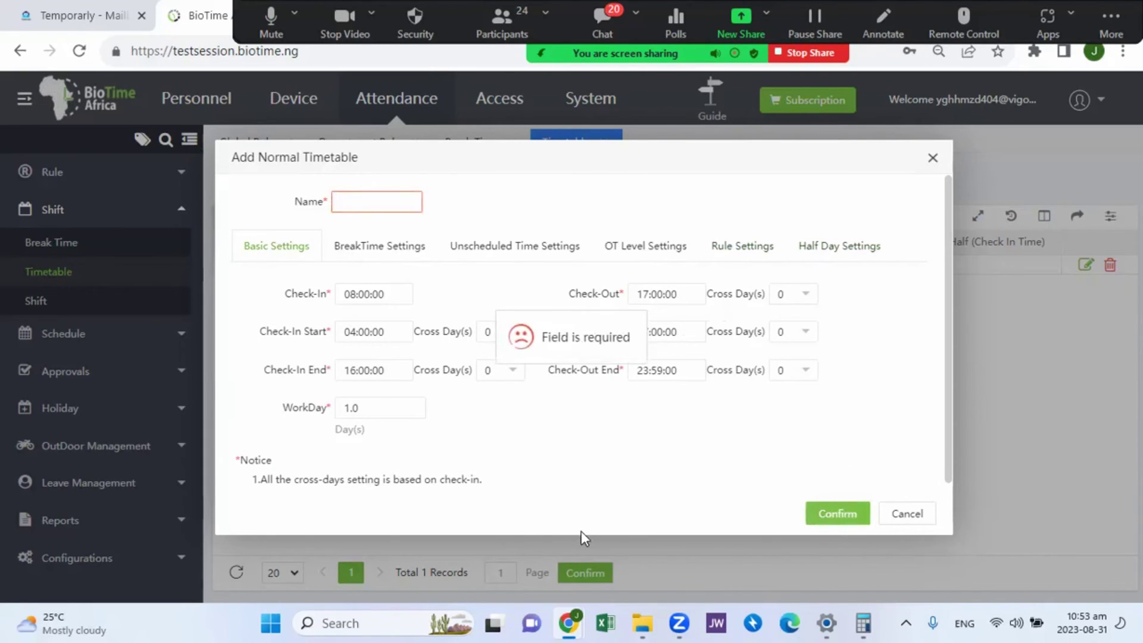
type("Test")
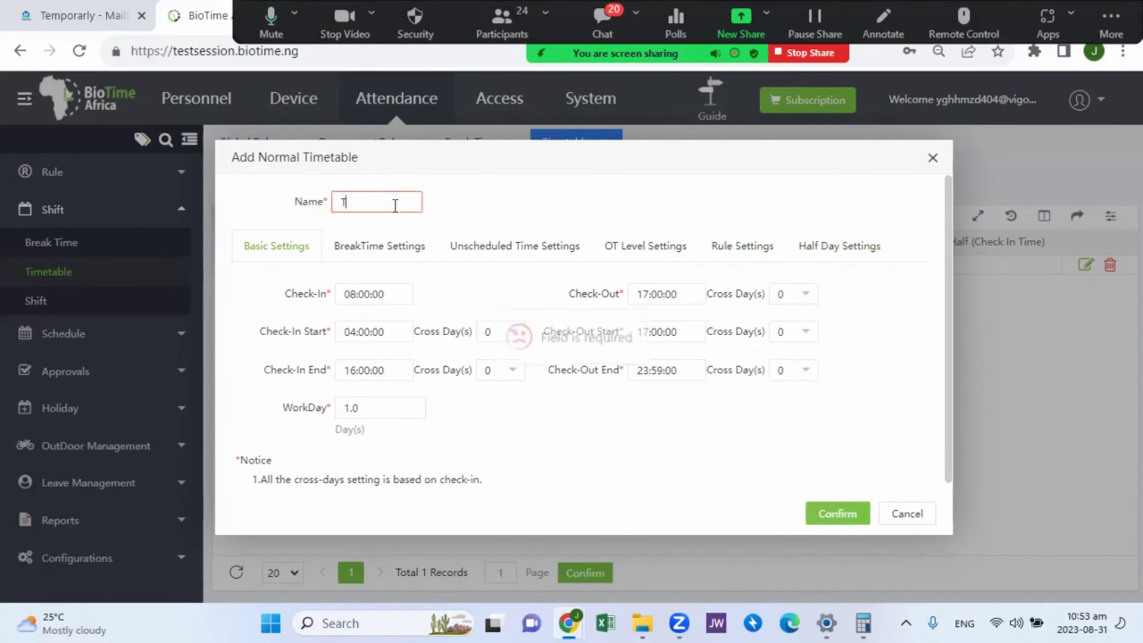
key("BackSpace")
key("BackSpace")
key("BackSpace")
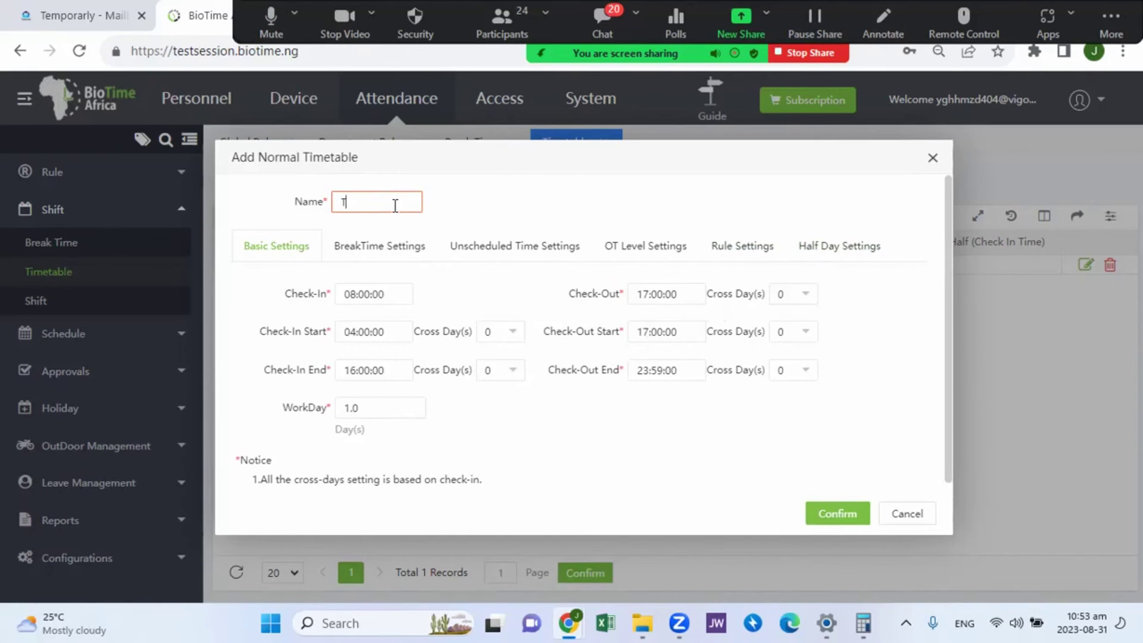
type("est Session Thift")
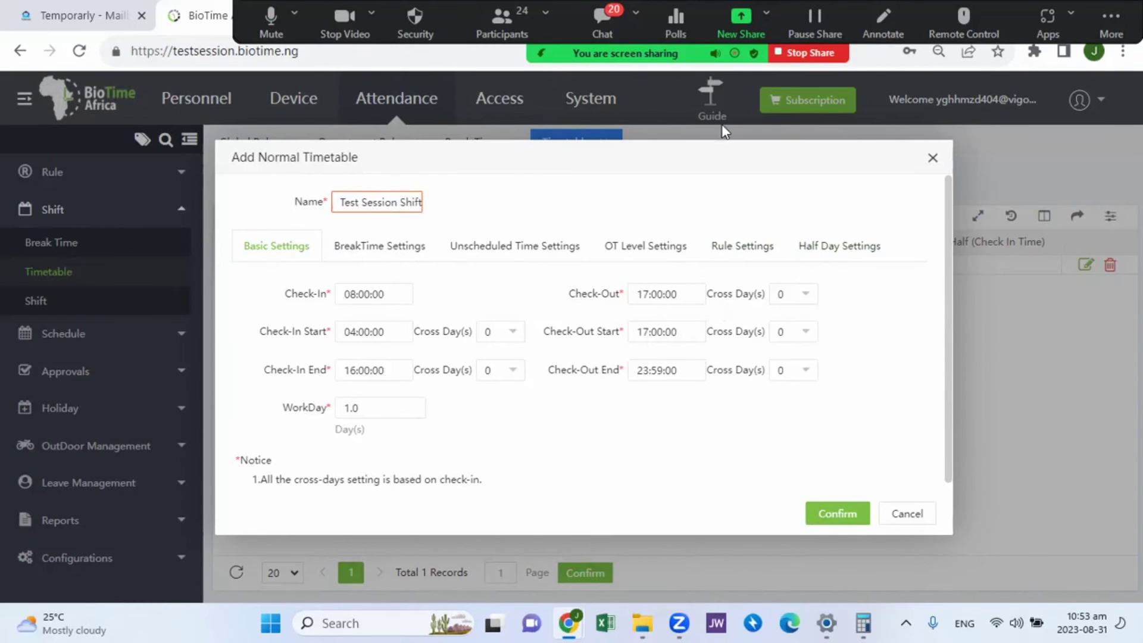
left_click(834, 517)
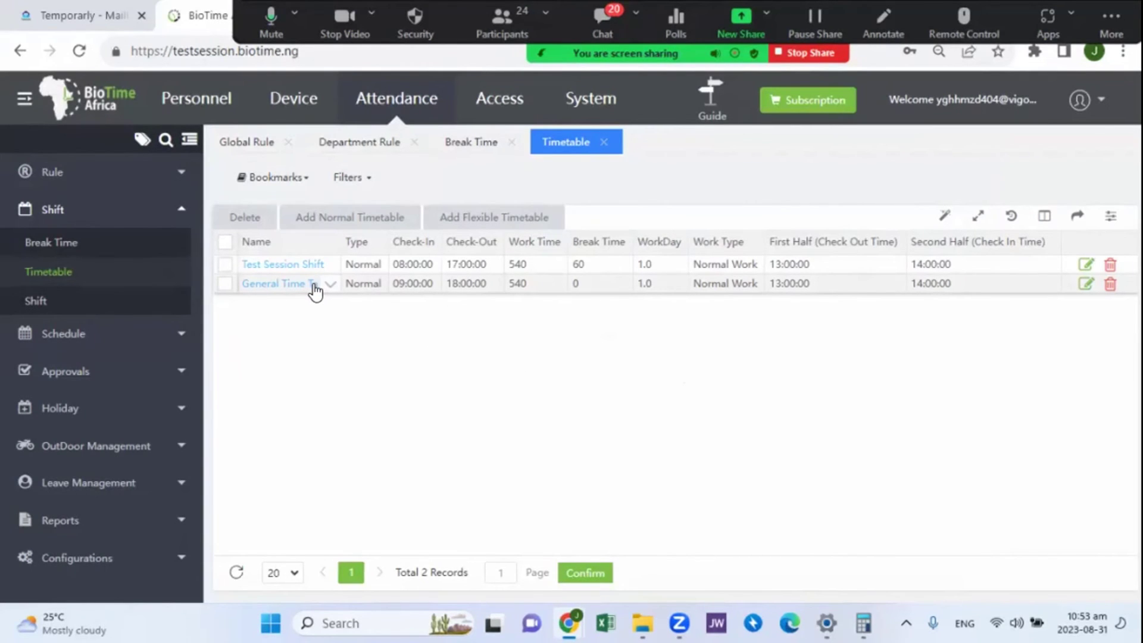
Rename the Test Session Shift timetable to Test Session Timetable and save the change
left_click(287, 268)
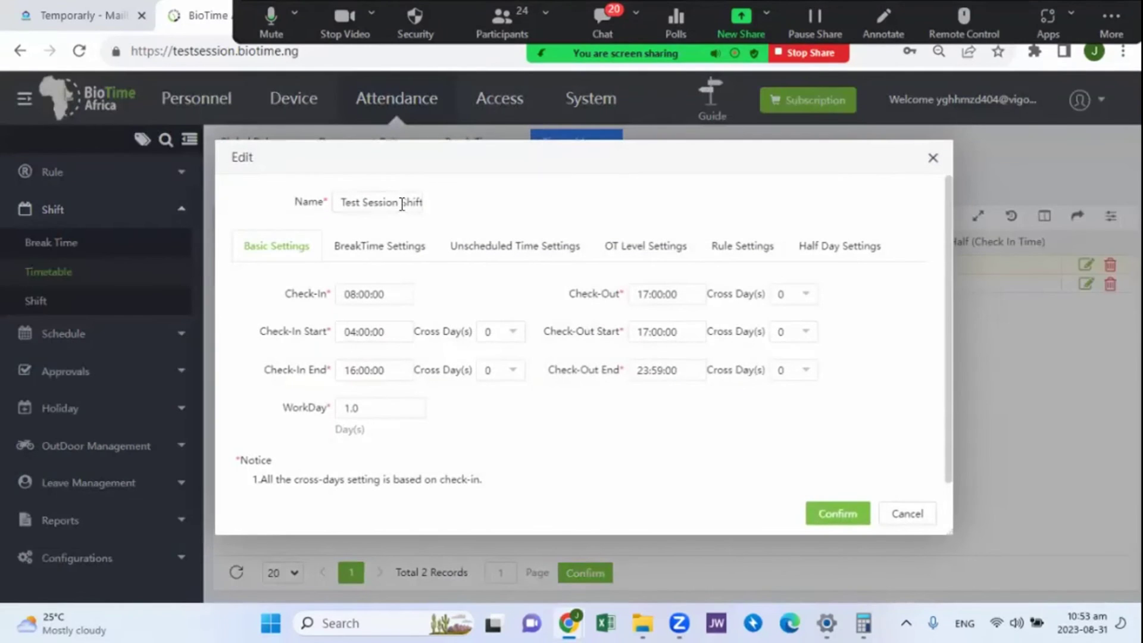
key("BackSpace")
key("BackSpace")
key("BackSpace")
key("BackSpace")
key("BackSpace")
type("Timet")
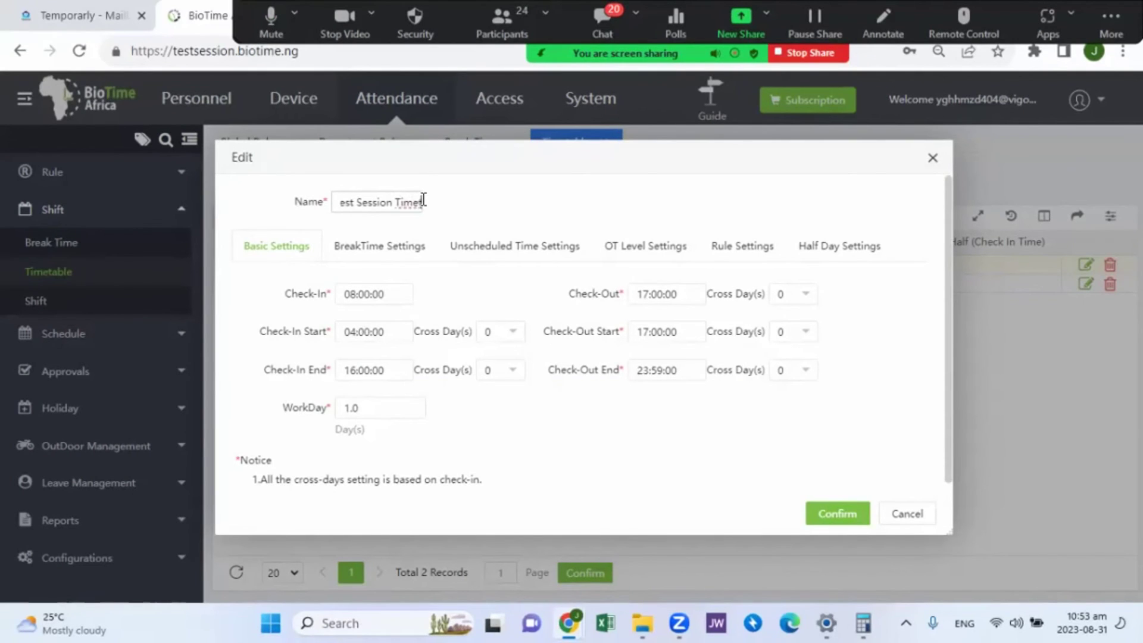
type("able")
left_click(840, 513)
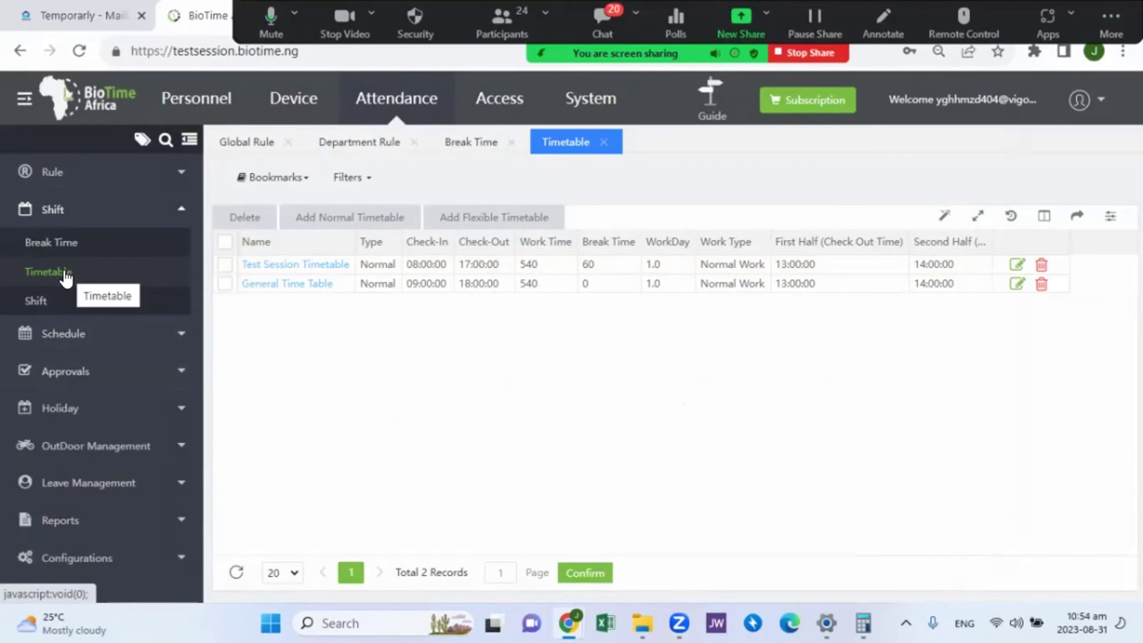
Start a new shift named Test Session Shift and select the Test Session Timetable for it
left_click(38, 301)
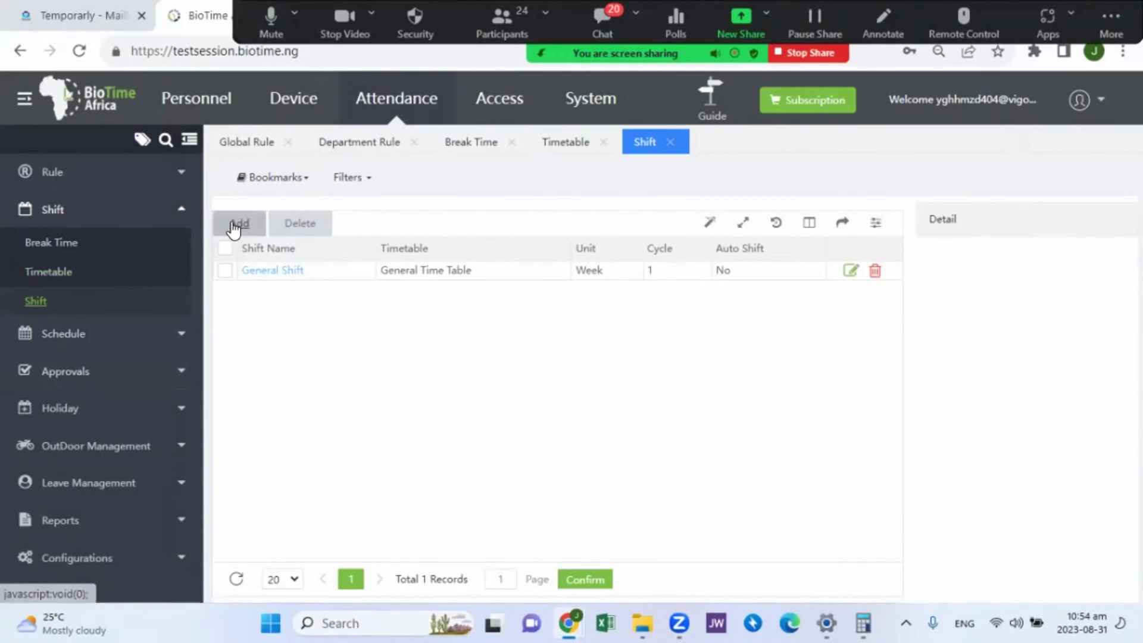
left_click(233, 225)
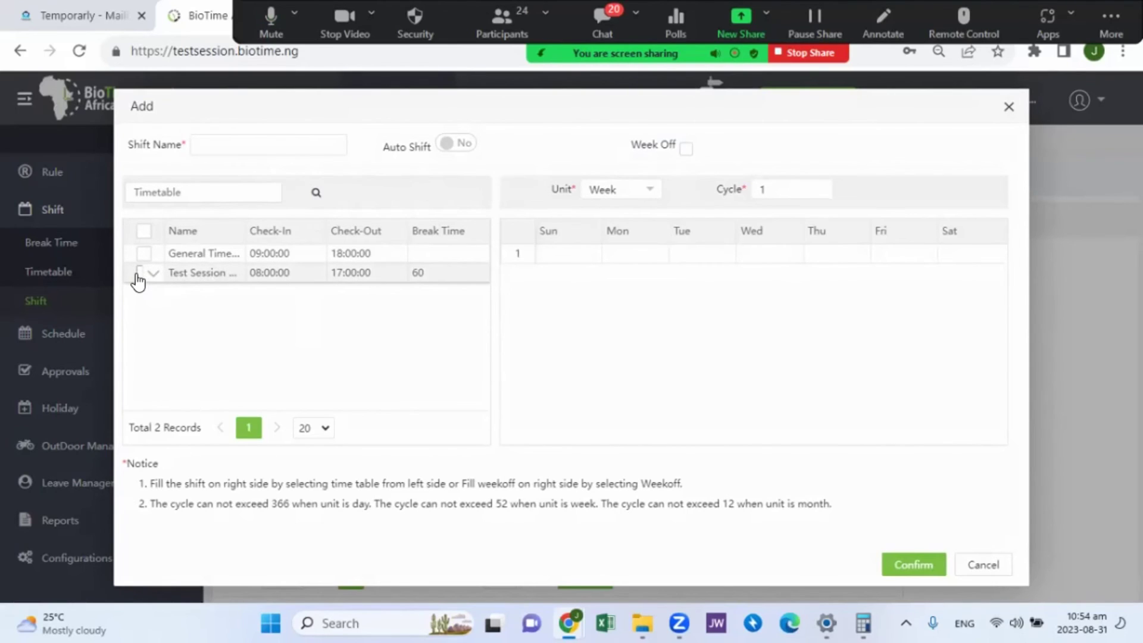
left_click(273, 147)
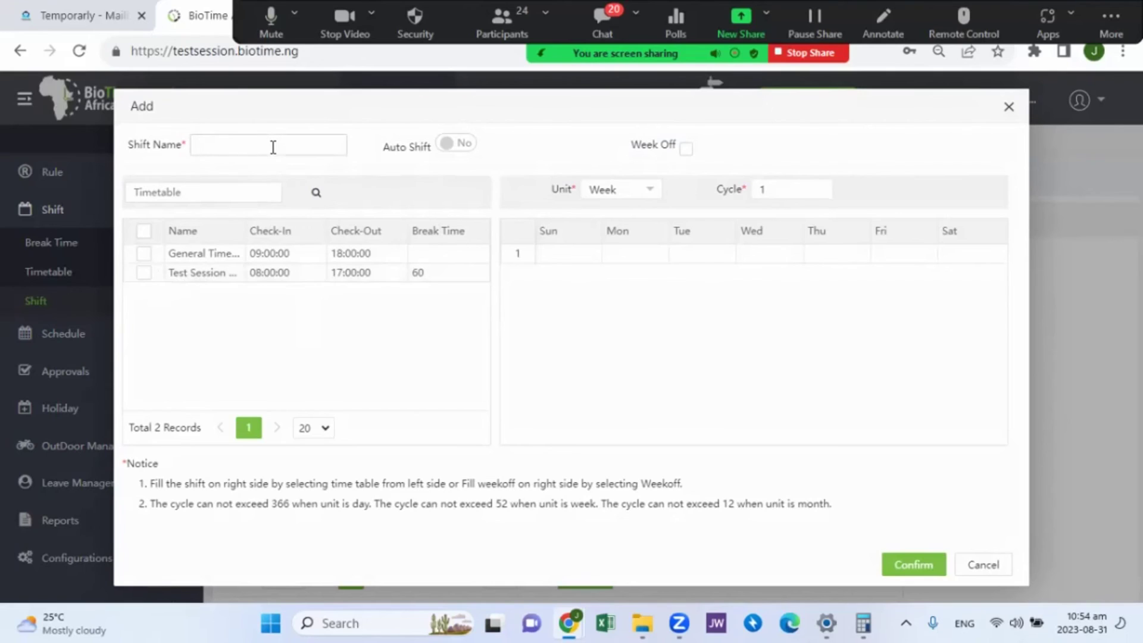
type("Test Session Shift")
left_click(139, 274)
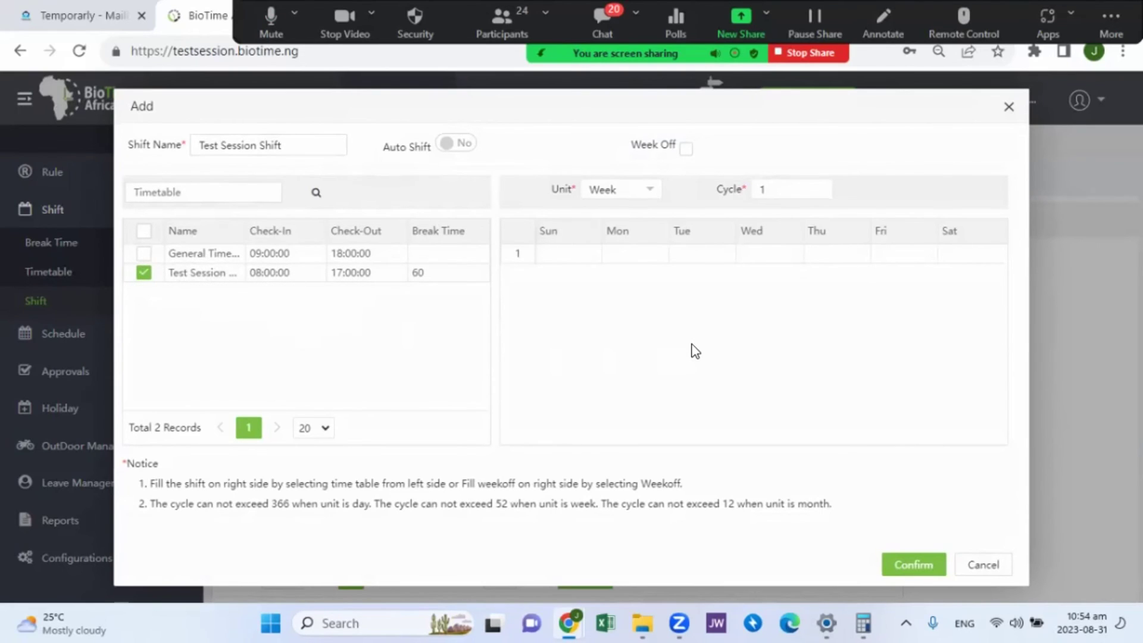
Try the Day and Month units for the shift cycle and return the unit to Week
left_click(648, 191)
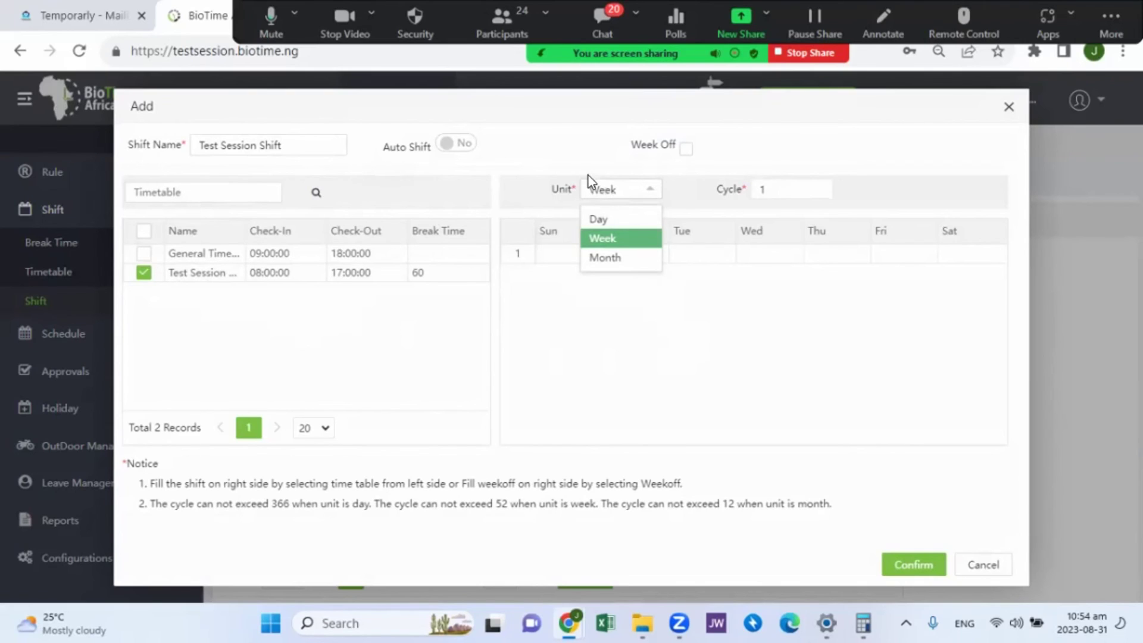
left_click(608, 222)
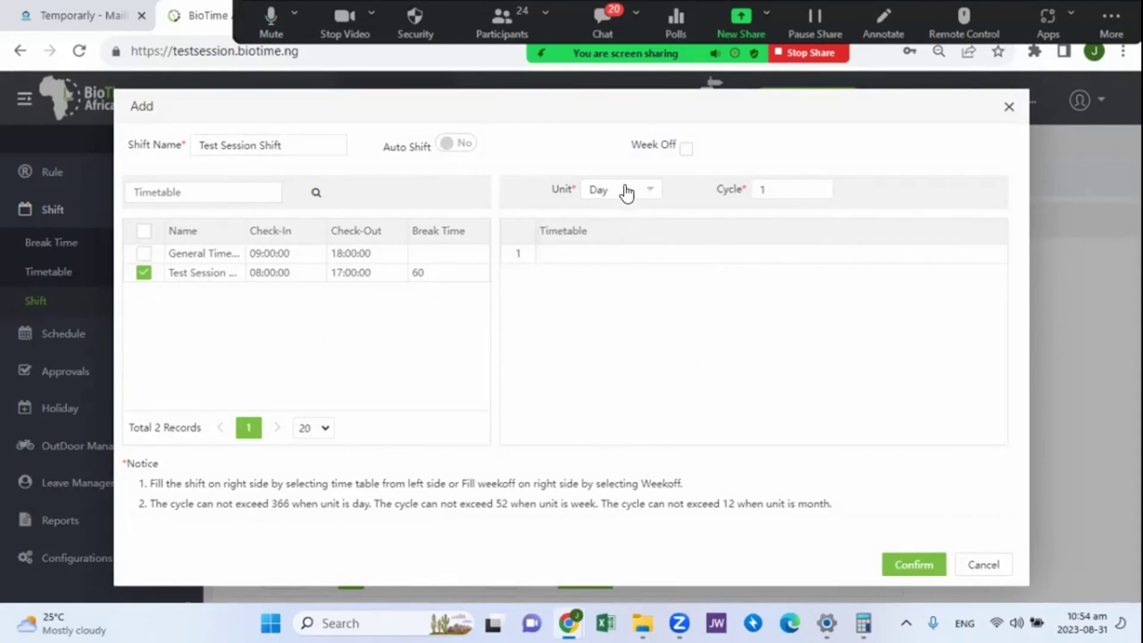
left_click(642, 191)
left_click(620, 238)
left_click(630, 192)
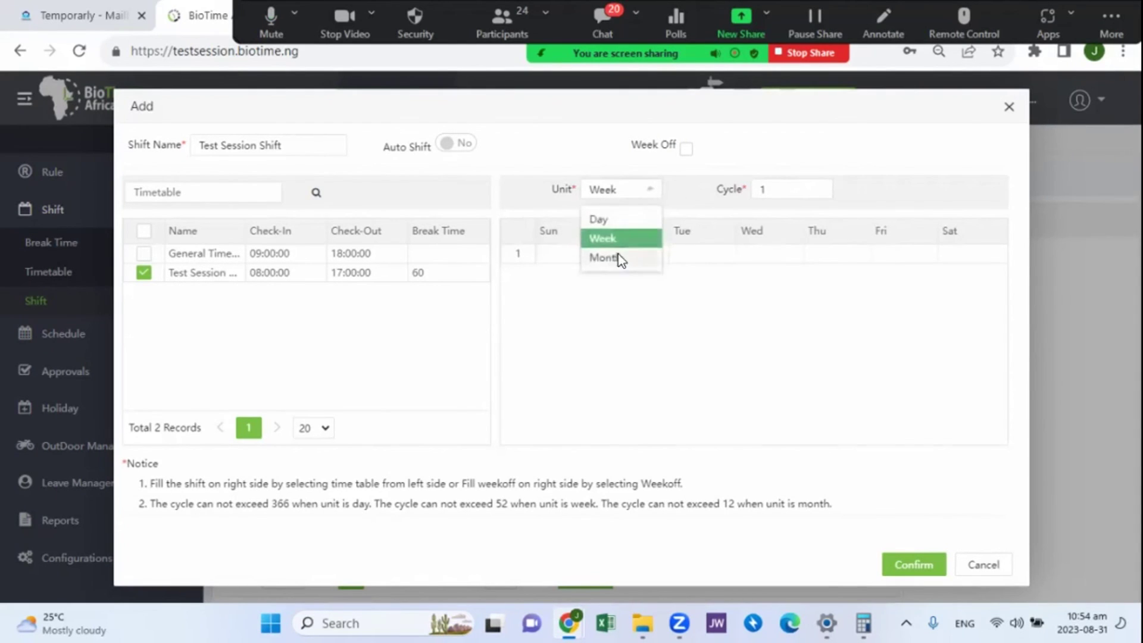
left_click(617, 257)
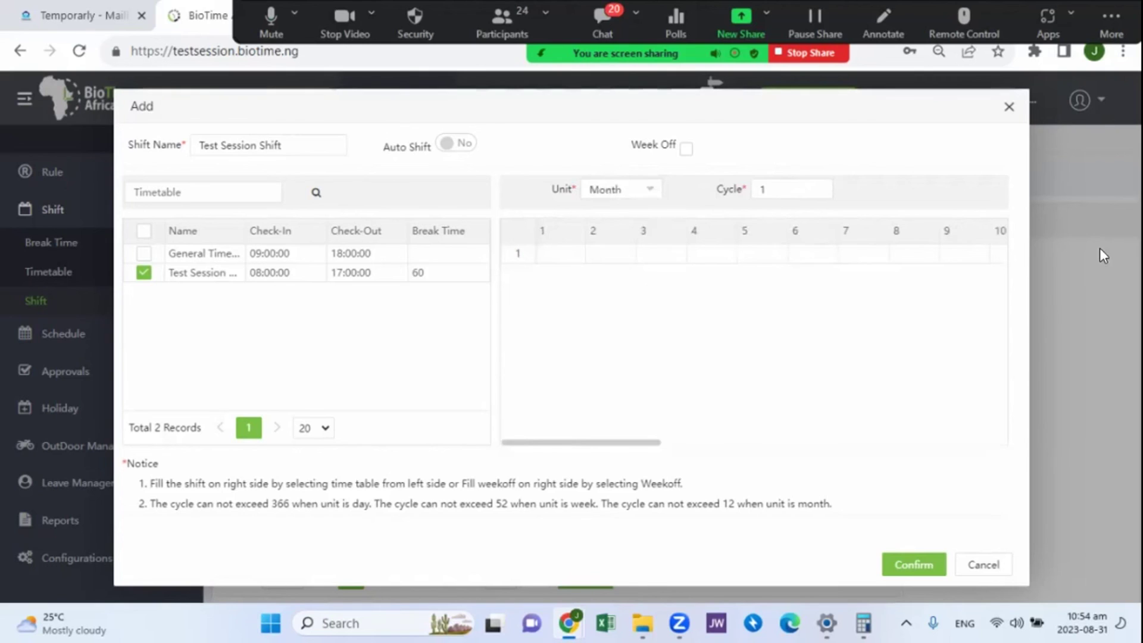
left_click(635, 192)
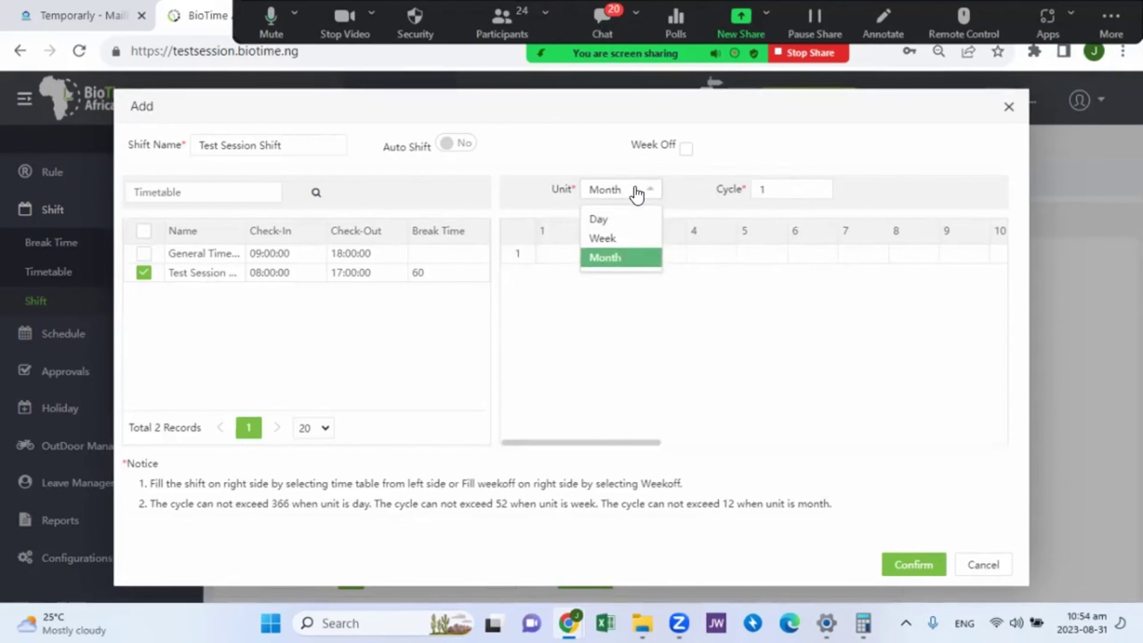
left_click(628, 238)
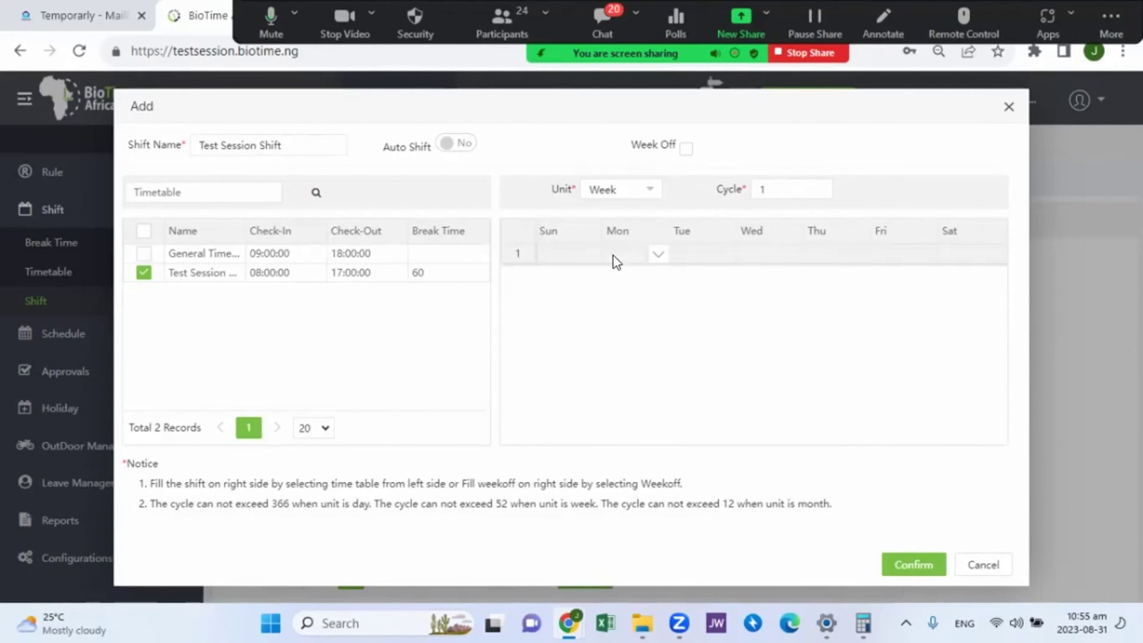
Assign the Test Session Timetable to Monday through Friday of week 1 and apply Week Off to Sunday and Saturday
left_click(625, 256)
left_click(697, 260)
left_click(829, 256)
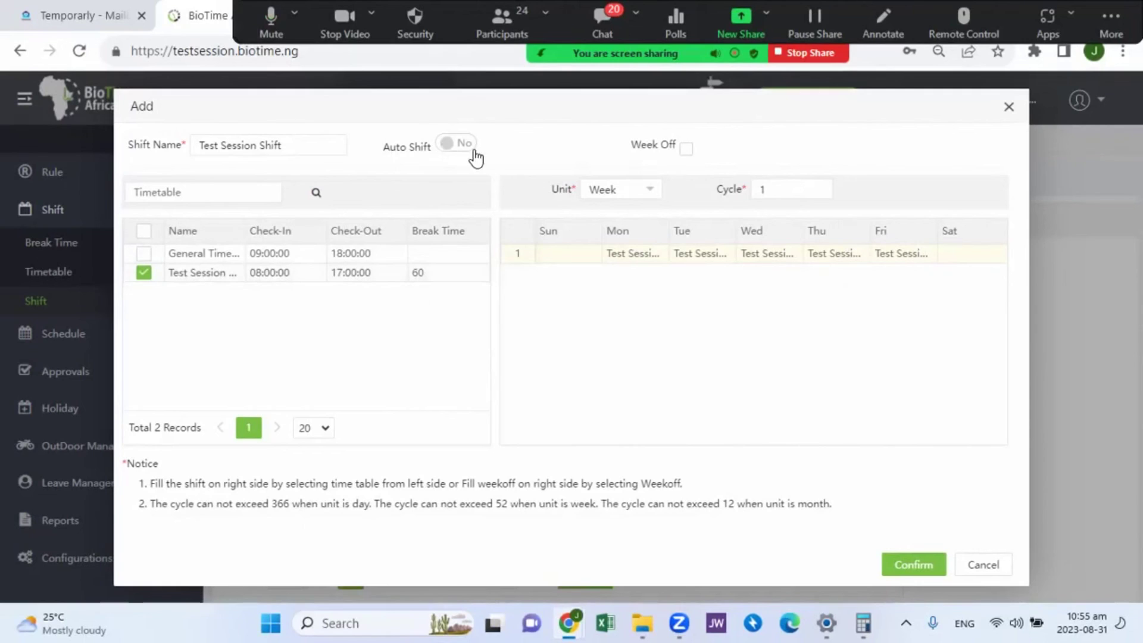
left_click(686, 149)
left_click(557, 254)
left_click(961, 262)
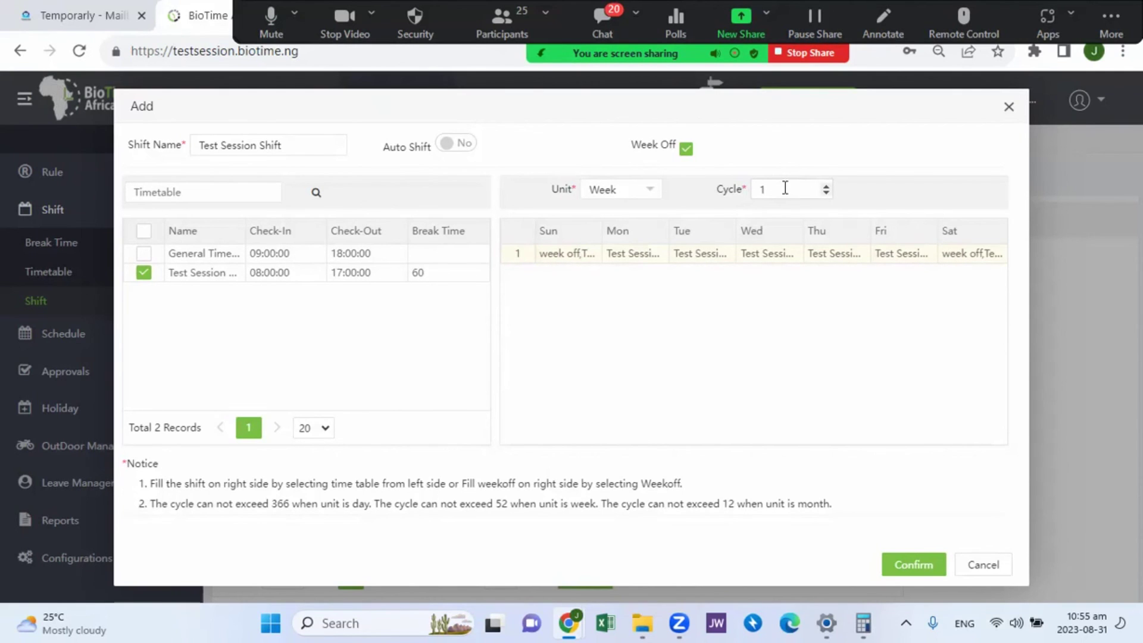
Extend the cycle to 4 weeks and fill Monday of week 2 with the General timetable instead of the Test Session one
left_click(826, 185)
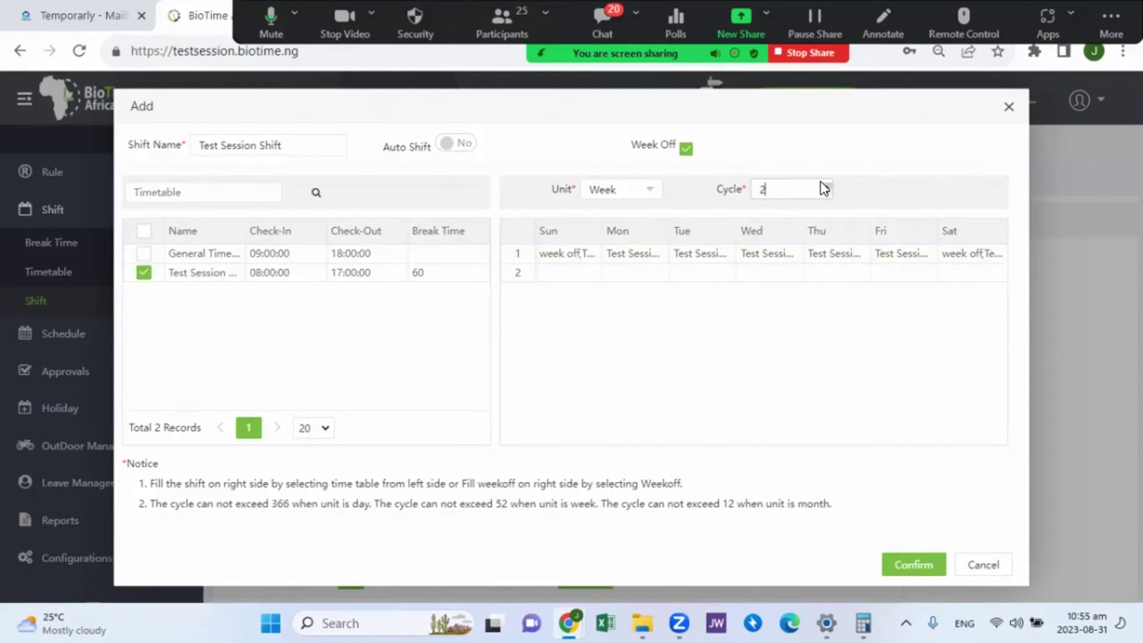
left_click(825, 185)
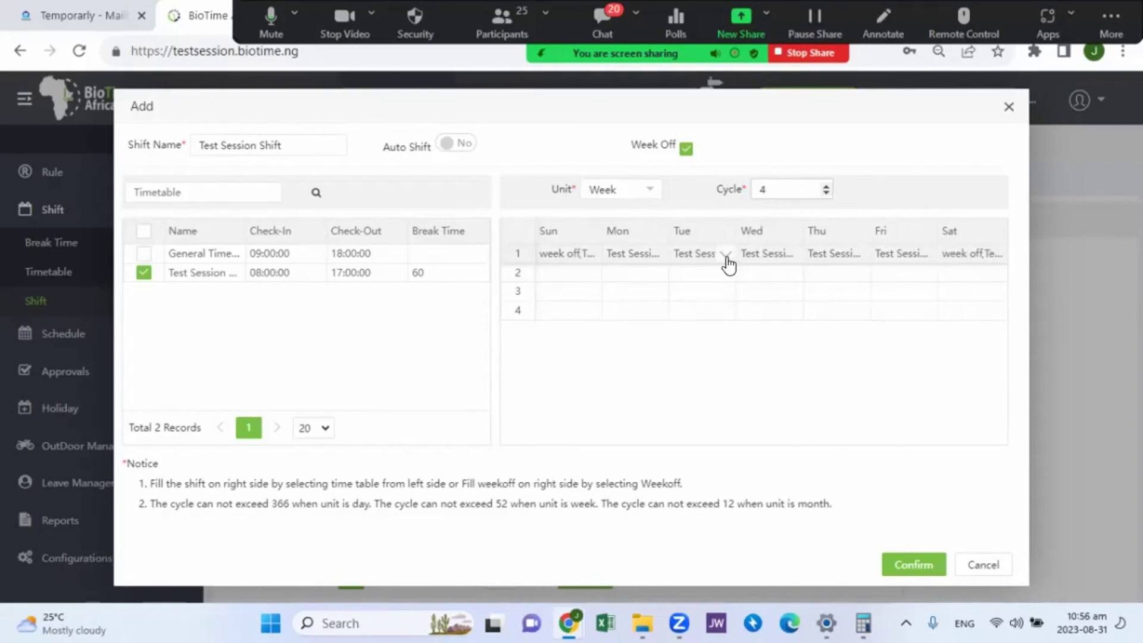
left_click(143, 254)
left_click(139, 272)
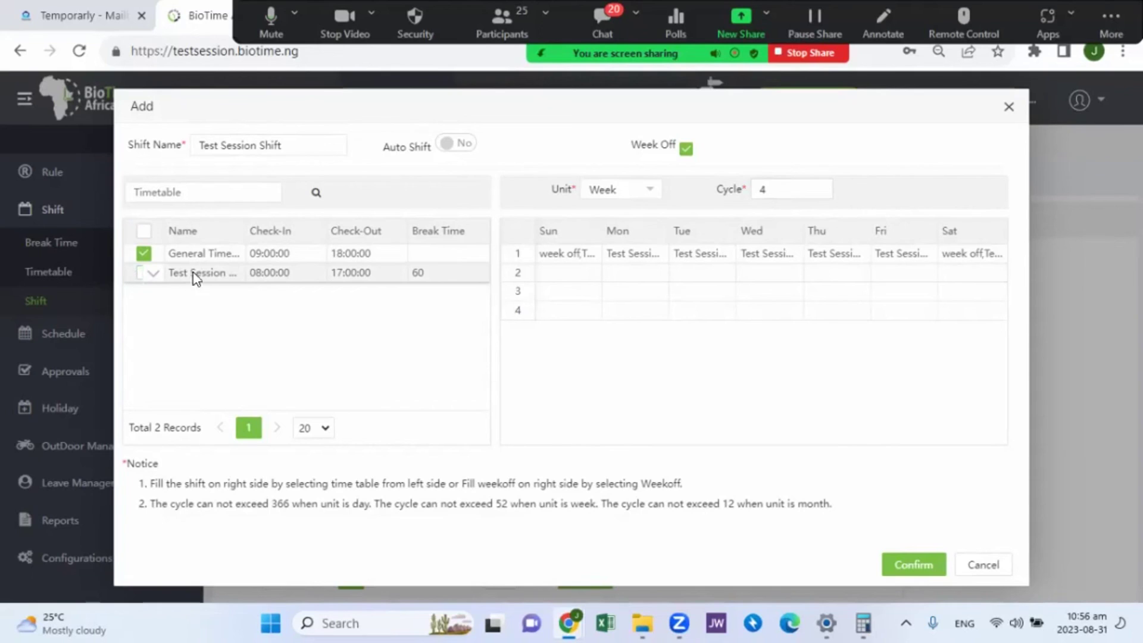
left_click(624, 270)
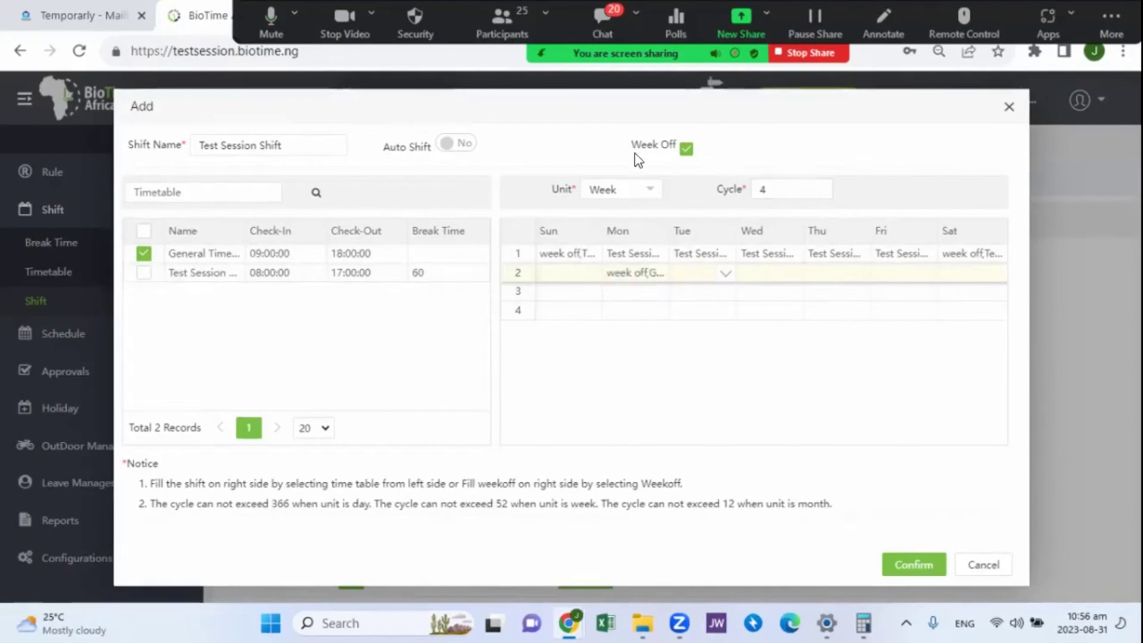
Turn off Week Off and assign only the General timetable to Monday through Saturday of week 2
left_click(686, 149)
left_click(628, 272)
left_click(685, 274)
left_click(756, 275)
left_click(813, 273)
left_click(879, 274)
left_click(949, 276)
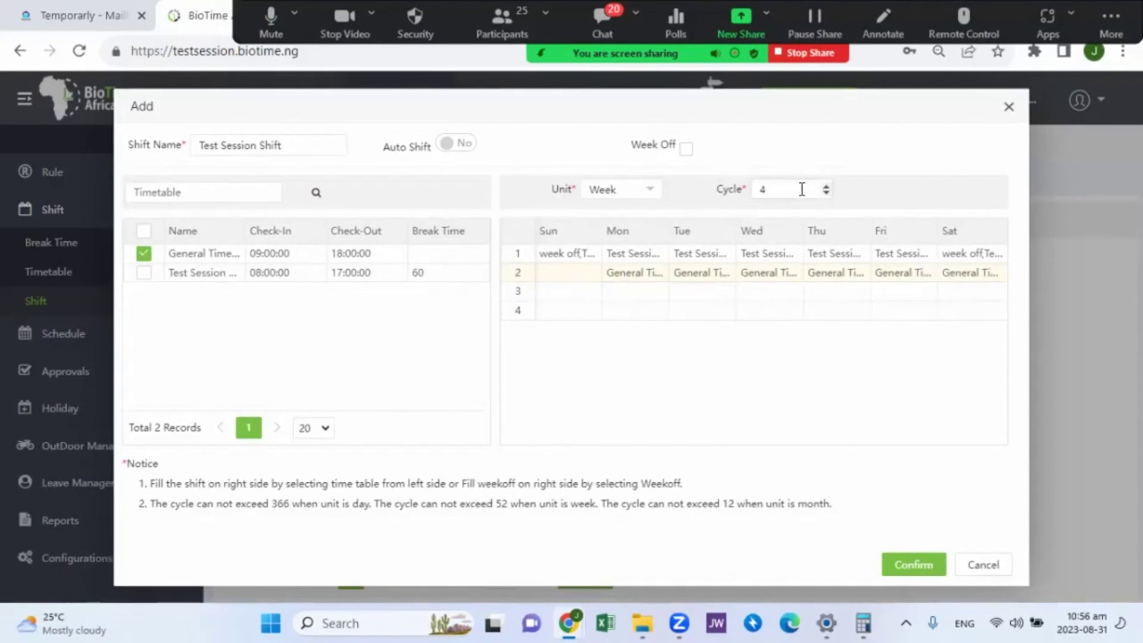
Reduce the shift's cycle to 1 week and save the Test Session Shift
left_click(826, 186)
left_click(826, 193)
left_click(826, 193)
left_click(826, 193)
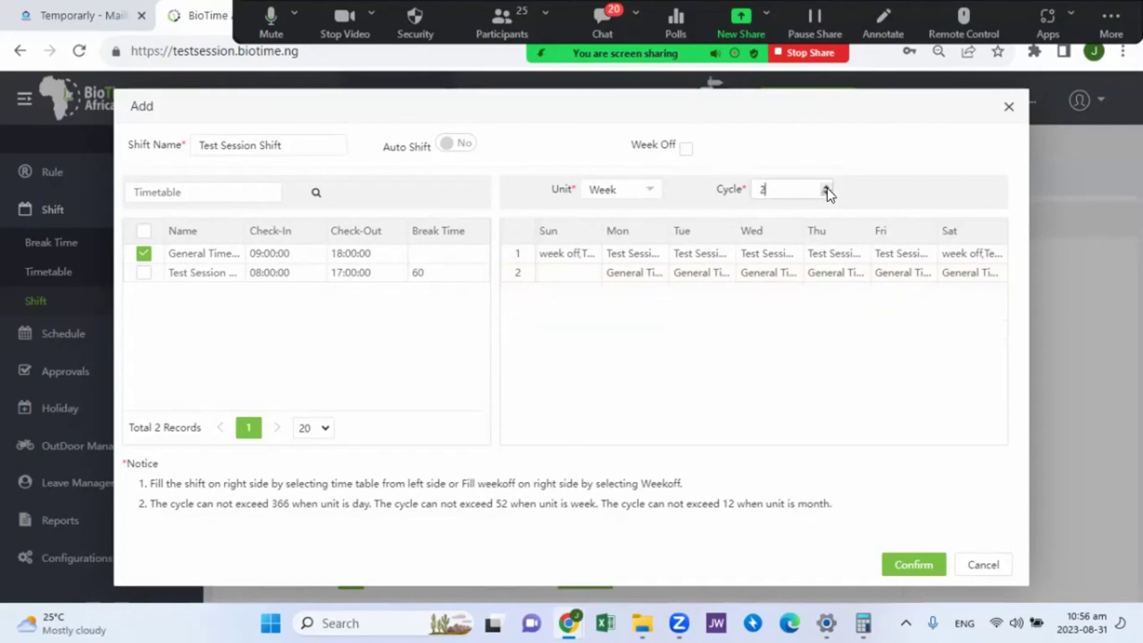
left_click(826, 193)
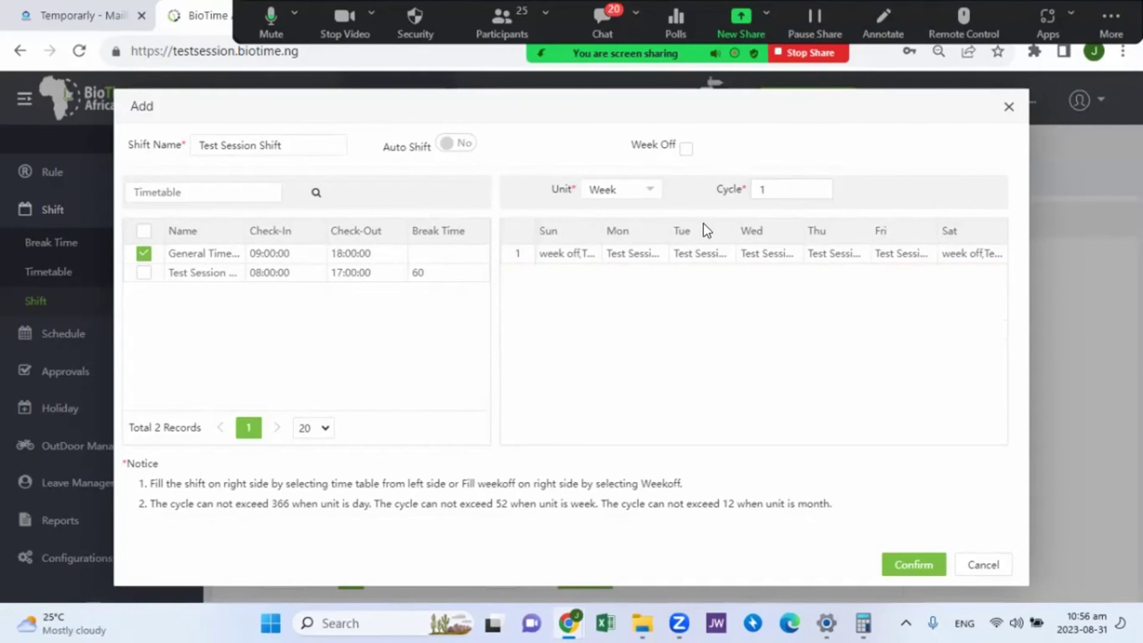
left_click(913, 564)
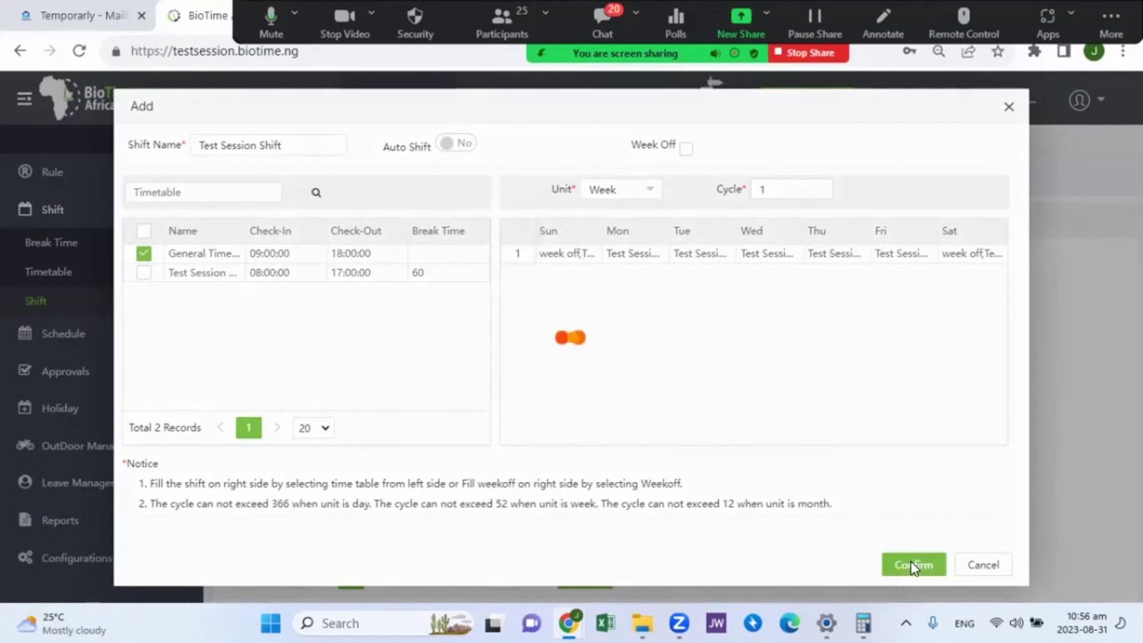